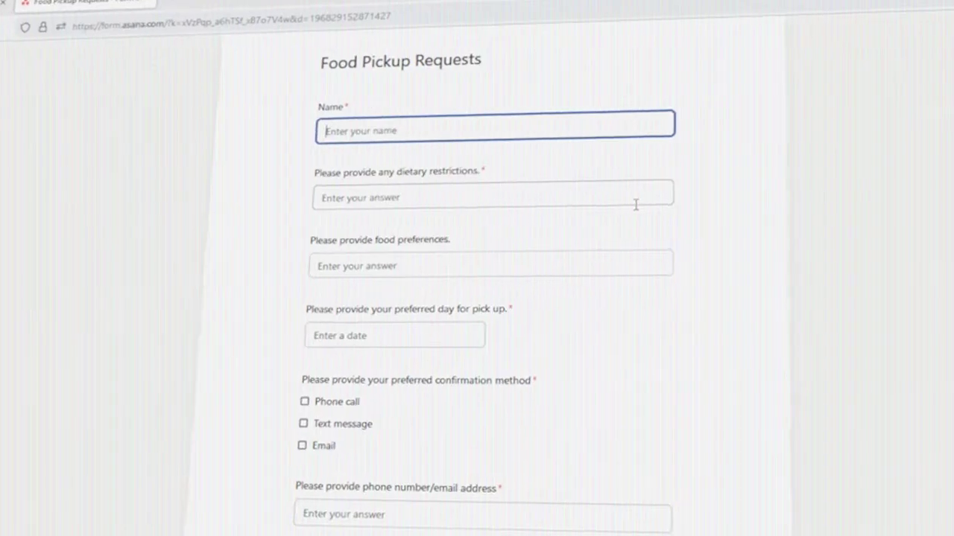
Step: Enter a sample requester name in the public form's Name field
text(Baily)
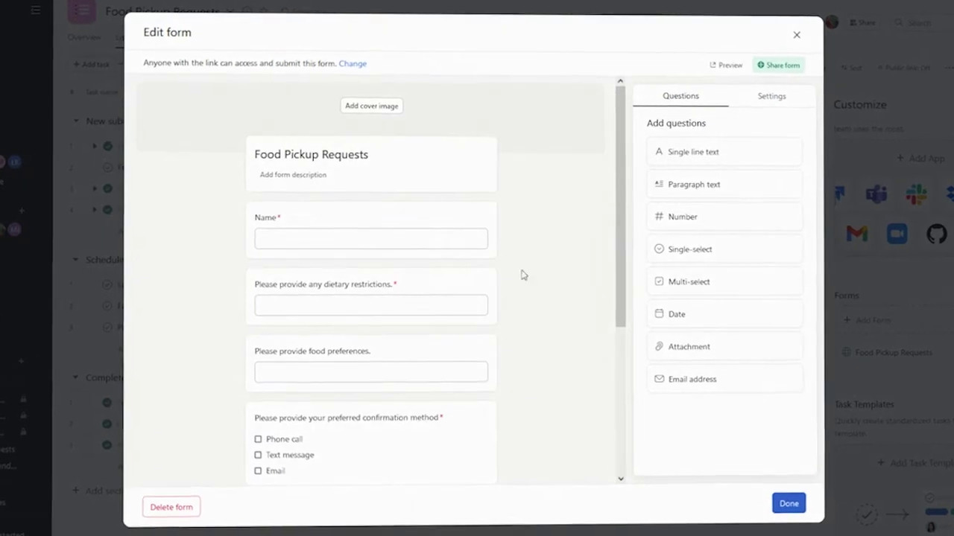
Step: Review the dietary, food-preference, confirmation-method and phone/email questions in the form editor
scroll(526, 319, down, 1)
click(472, 220)
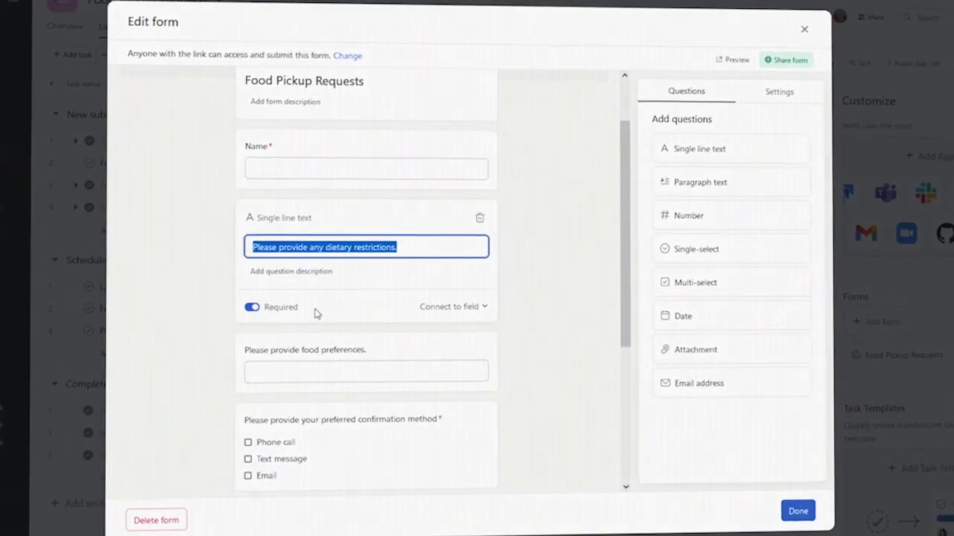
click(405, 350)
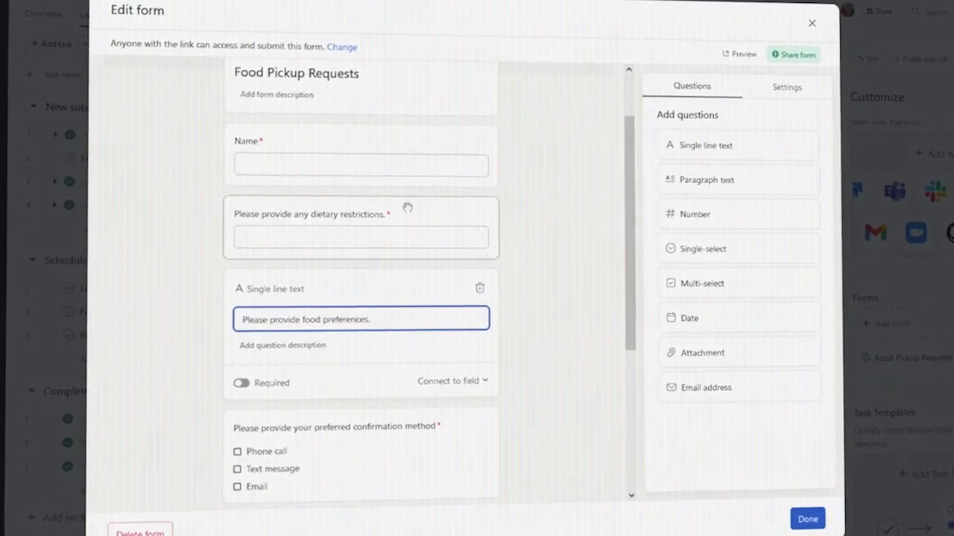
scroll(447, 251, down, 3)
click(347, 251)
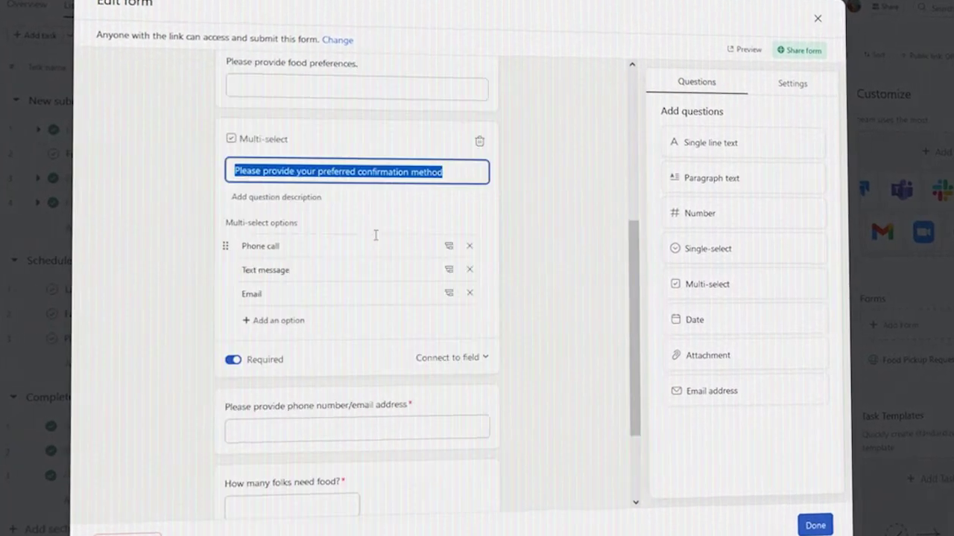
click(446, 406)
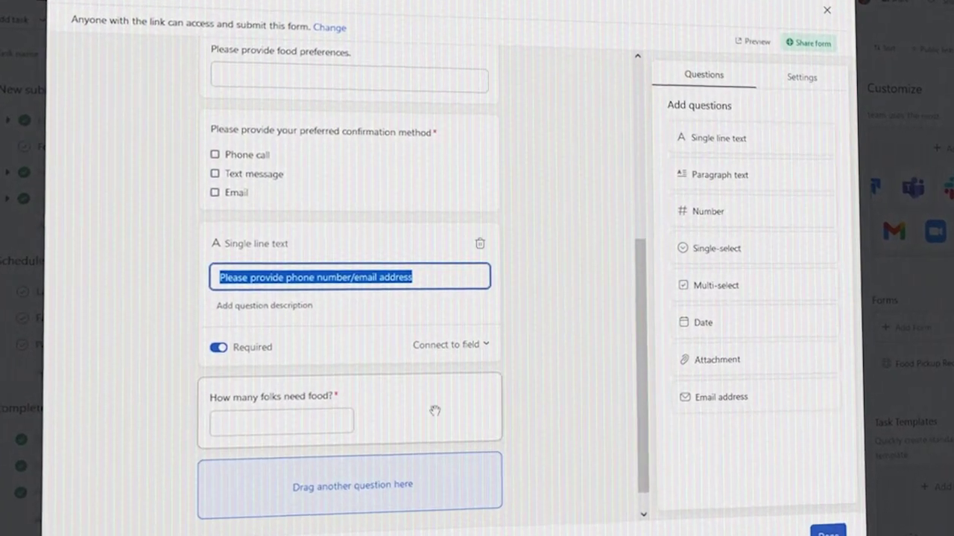
Step: Add a Date question titled 'Please provide your preferred day for pick up'
scroll(549, 302, up, 3)
drag(741, 328, 330, 300)
text(Please provide your preferred day)
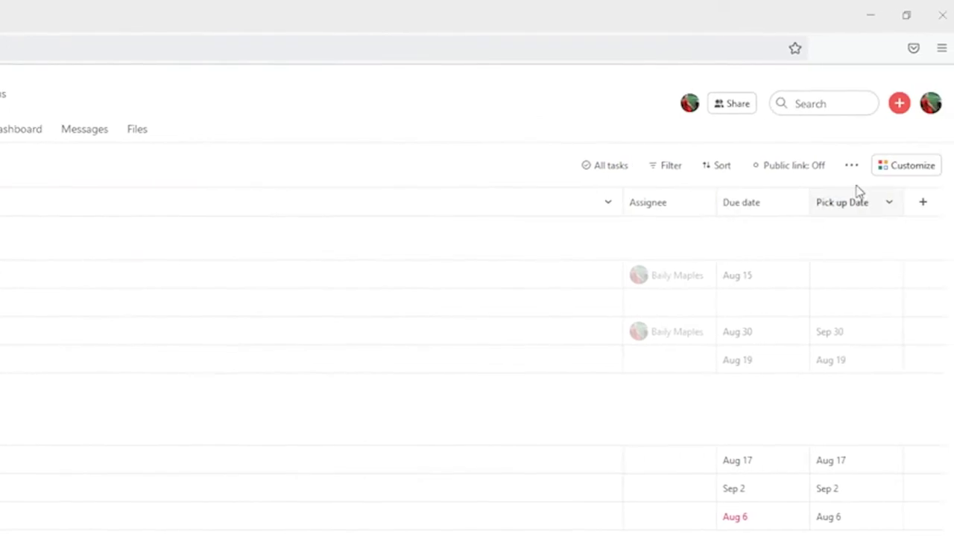
Step: Open the Food Pickup Requests form for editing from the project's Customize panel
click(932, 173)
scroll(841, 514, down, 3)
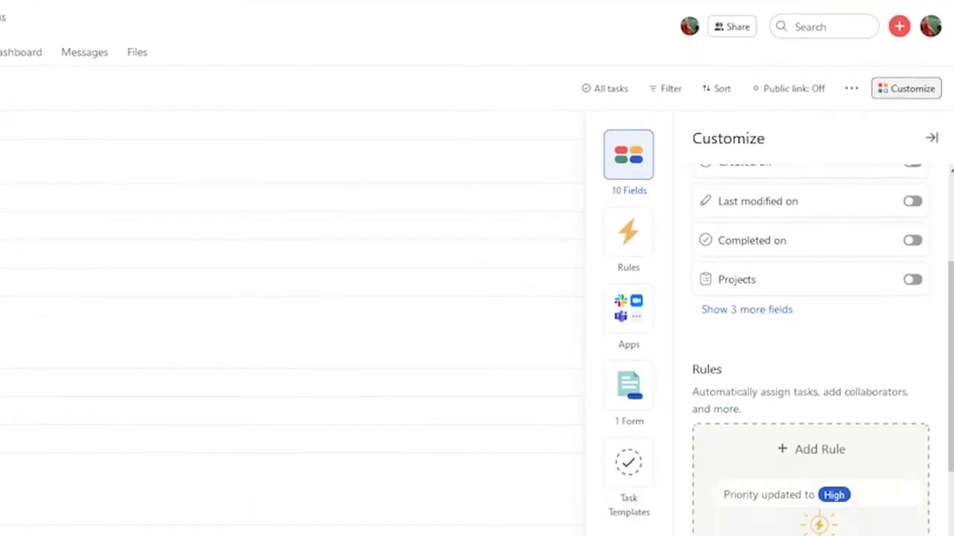
scroll(939, 505, down, 10)
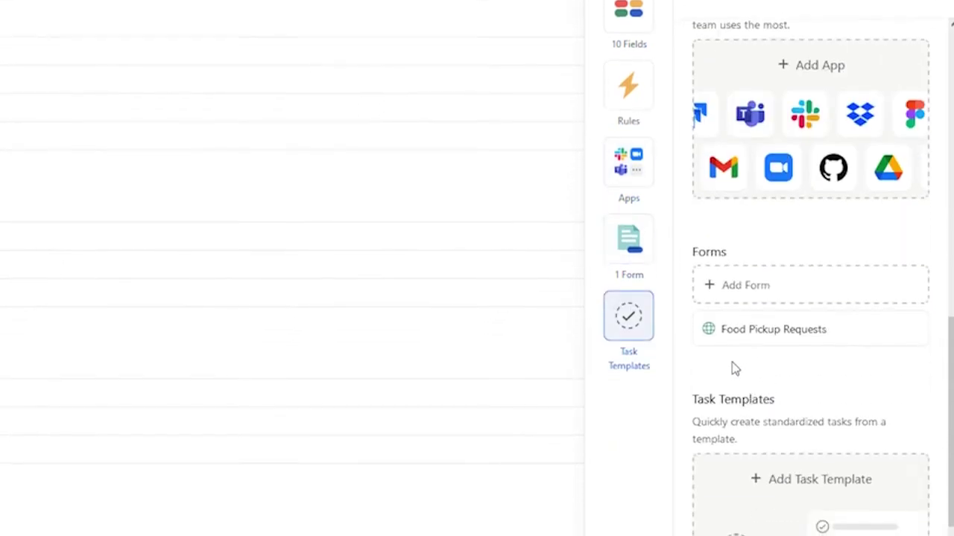
mouse_move(742, 347)
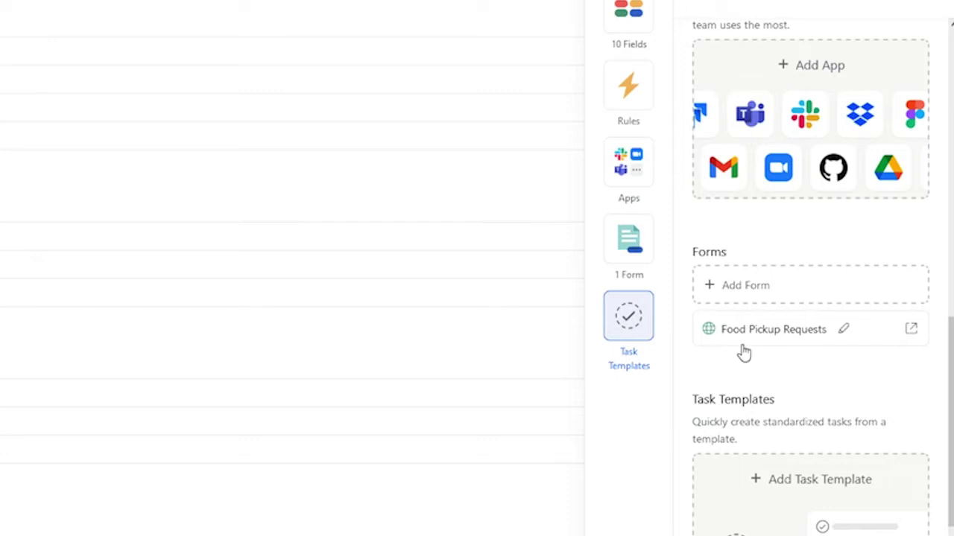
click(845, 331)
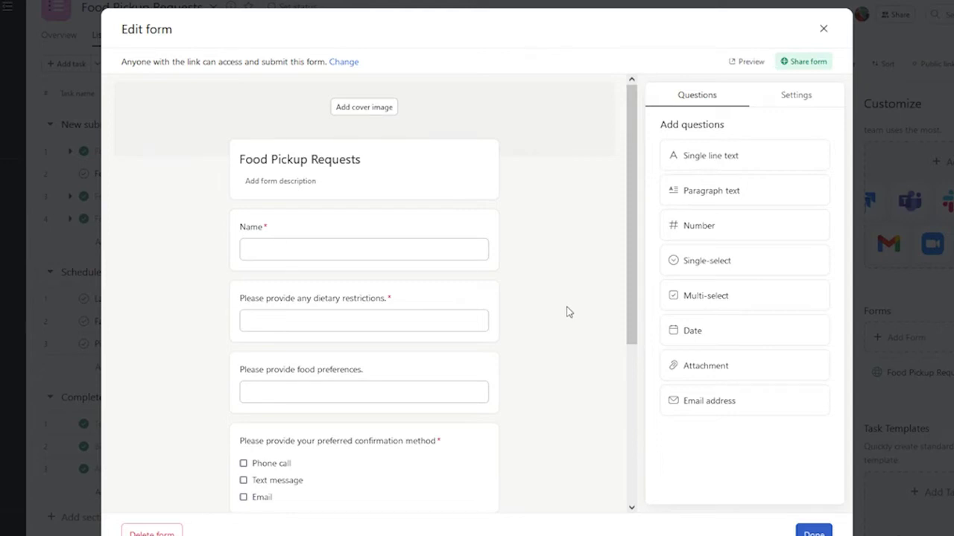
scroll(532, 336, down, 1)
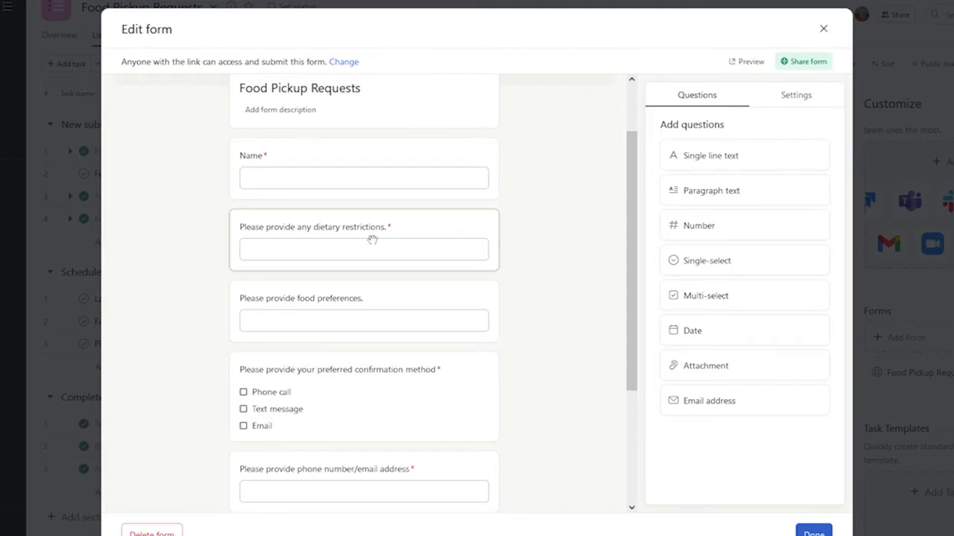
click(470, 239)
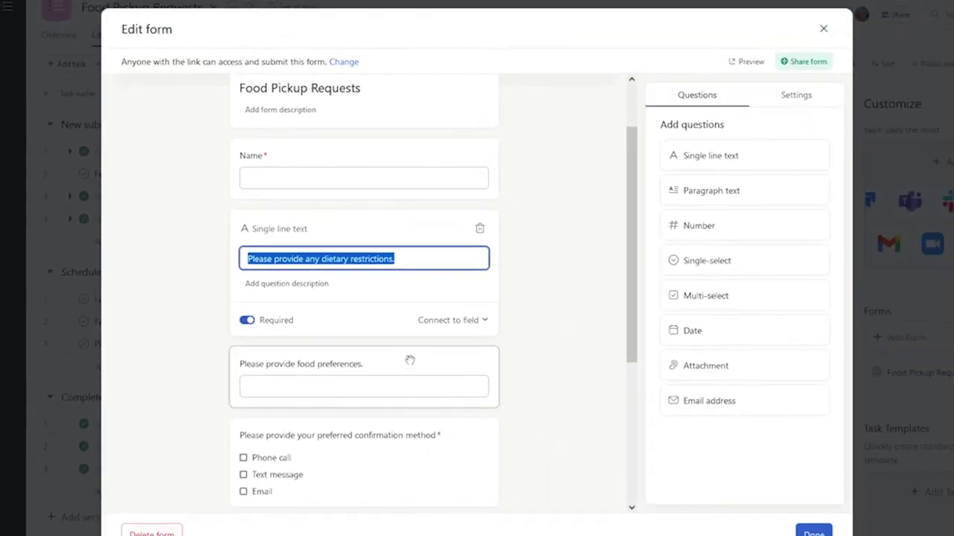
click(398, 363)
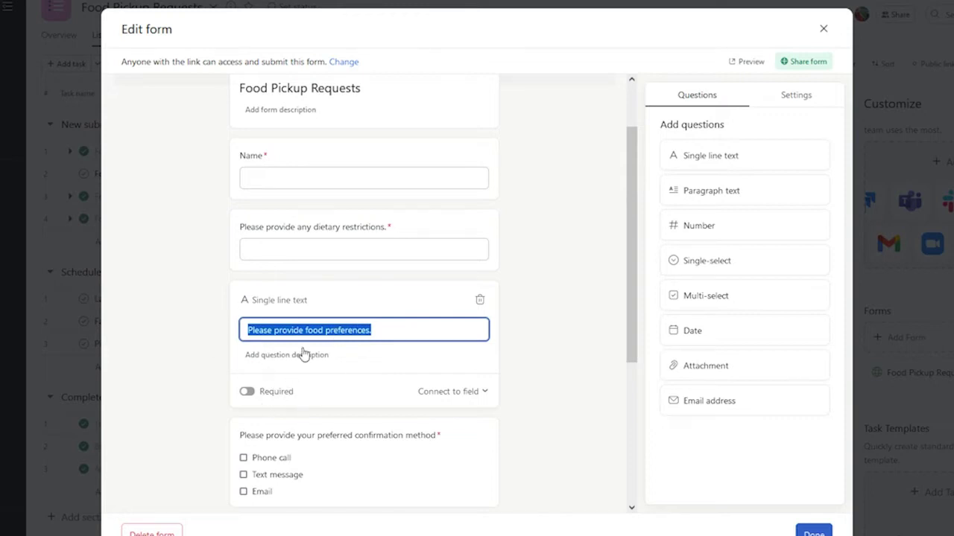
click(387, 332)
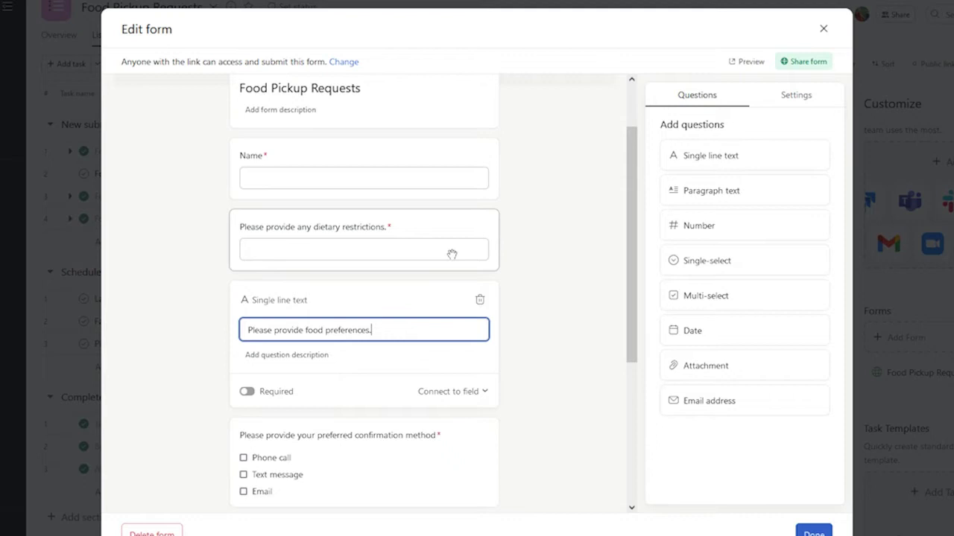
scroll(456, 307, down, 3)
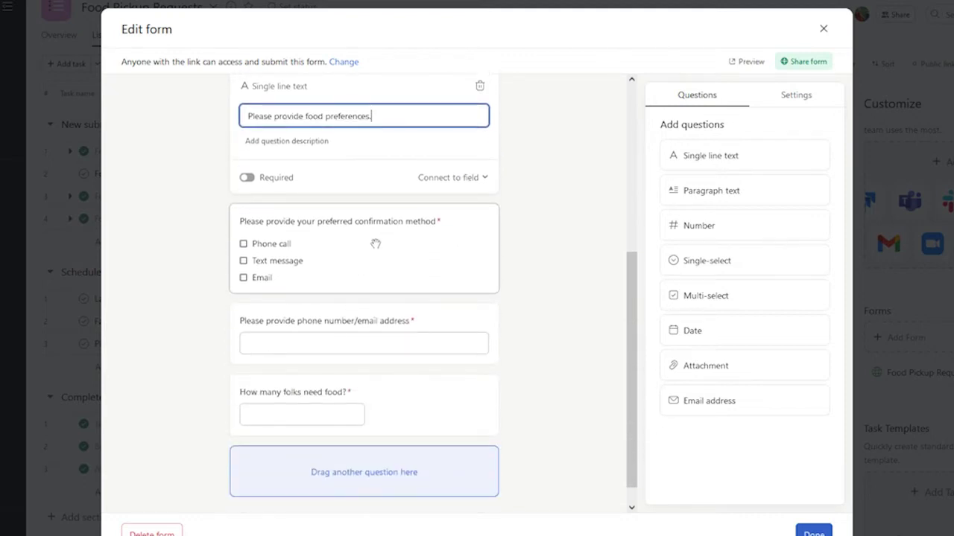
click(379, 247)
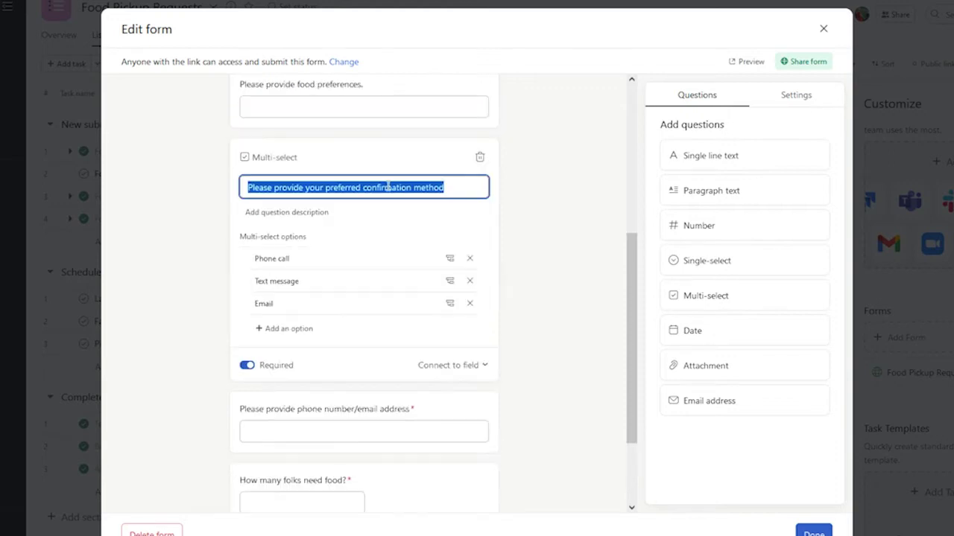
click(447, 409)
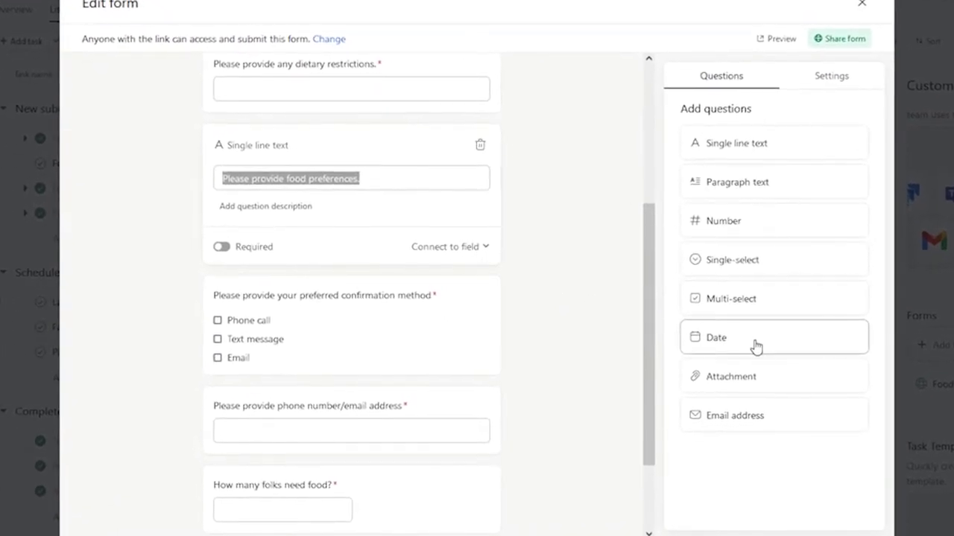
Step: Place a new Date question below food preferences and retitle it starting with 'Please'
drag(753, 345, 335, 309)
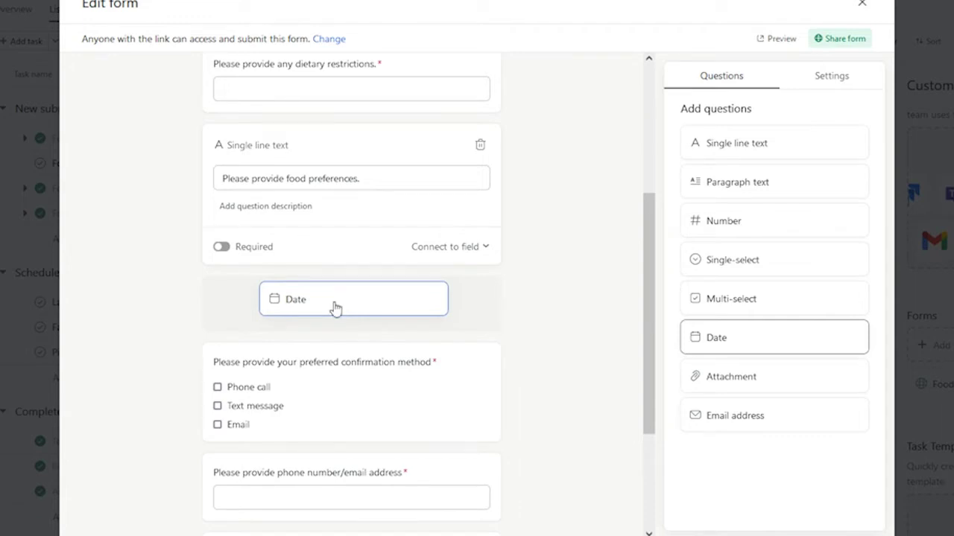
drag(335, 310, 337, 310)
drag(308, 262, 158, 266)
text(Please provide your preferred day for pick up.)
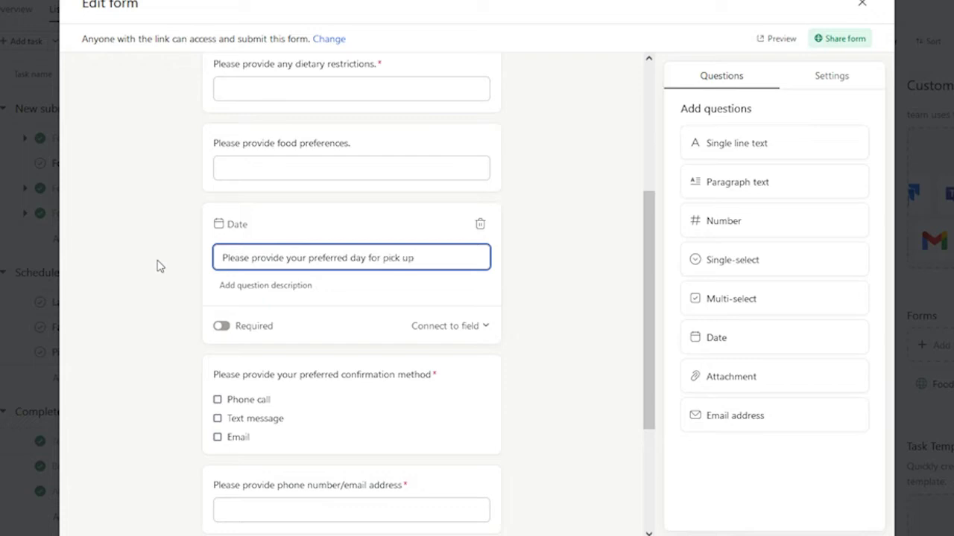
Step: Make the pick-up day question required and connect it to the Due date field
click(221, 326)
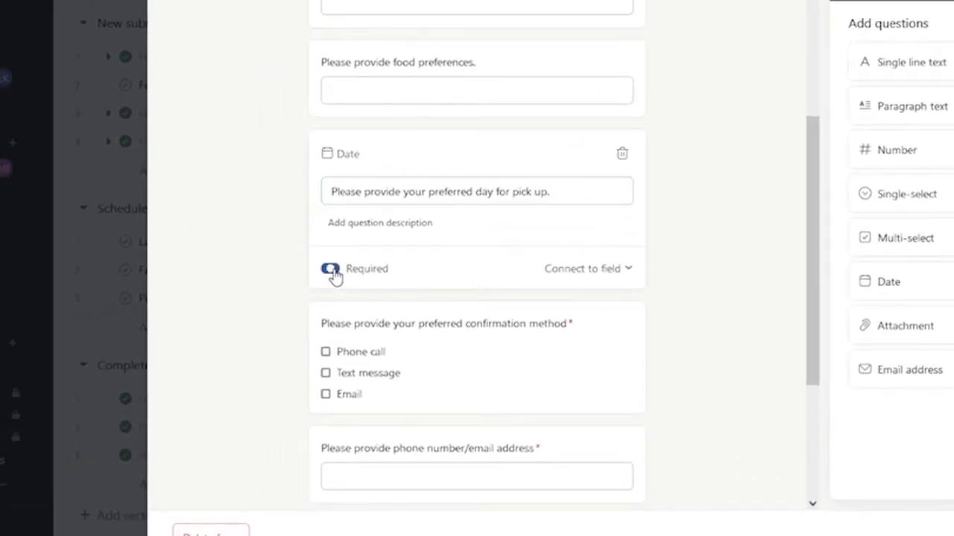
click(618, 272)
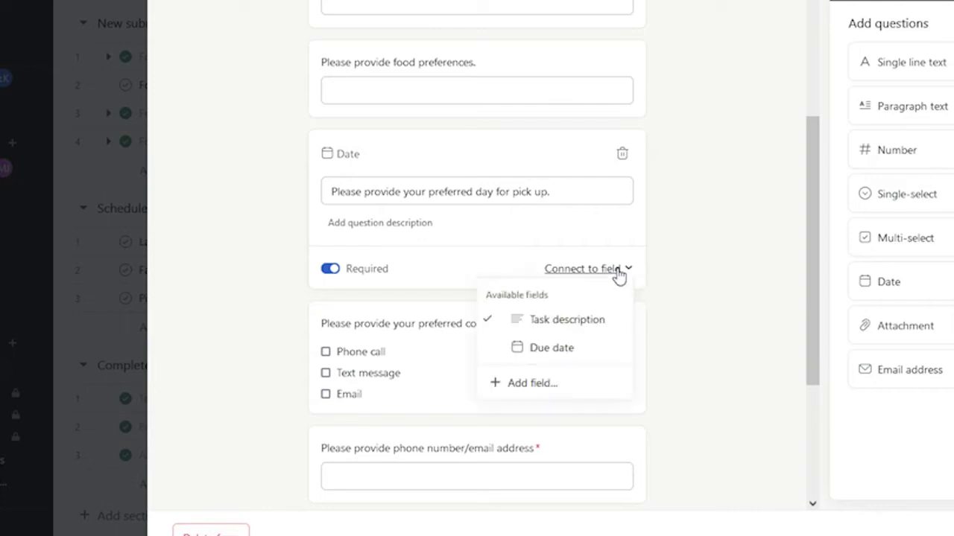
click(579, 347)
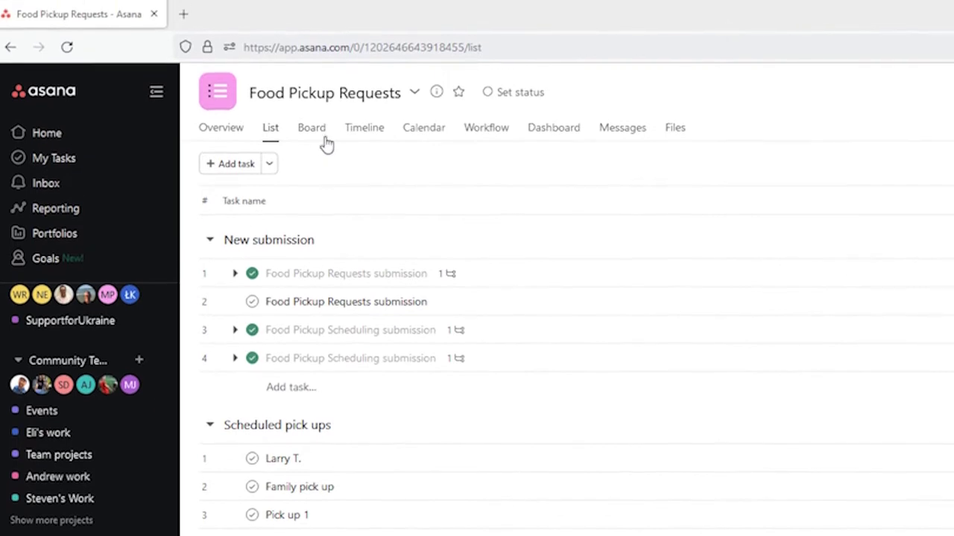
Step: Switch the Food Pickup Requests project to Board view
click(323, 142)
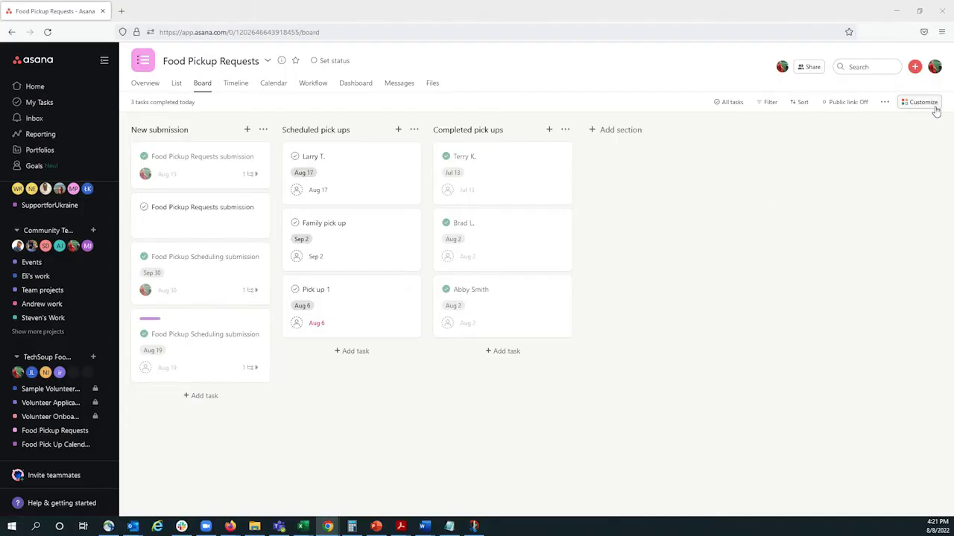
Step: Start a custom rule triggered when a task is moved to the New submission section
click(933, 108)
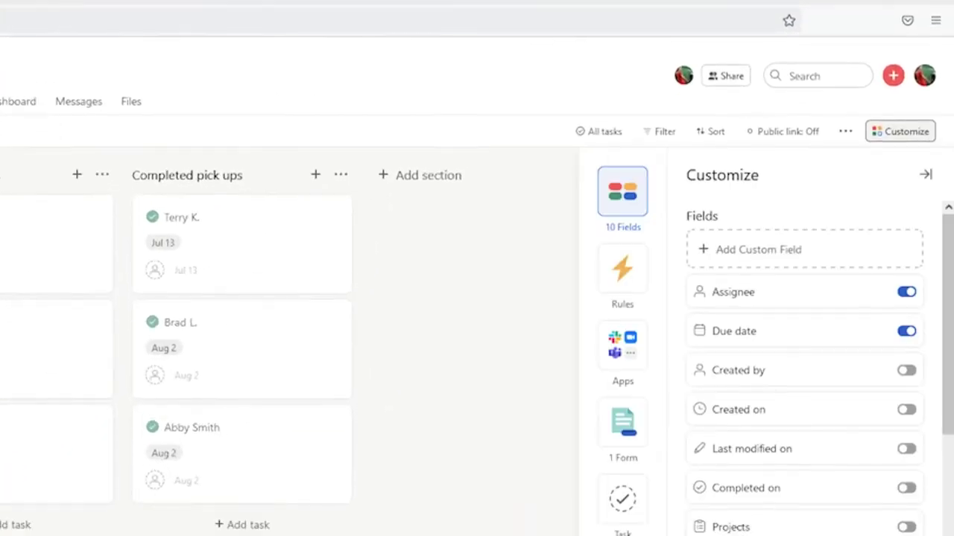
scroll(900, 347, down, 5)
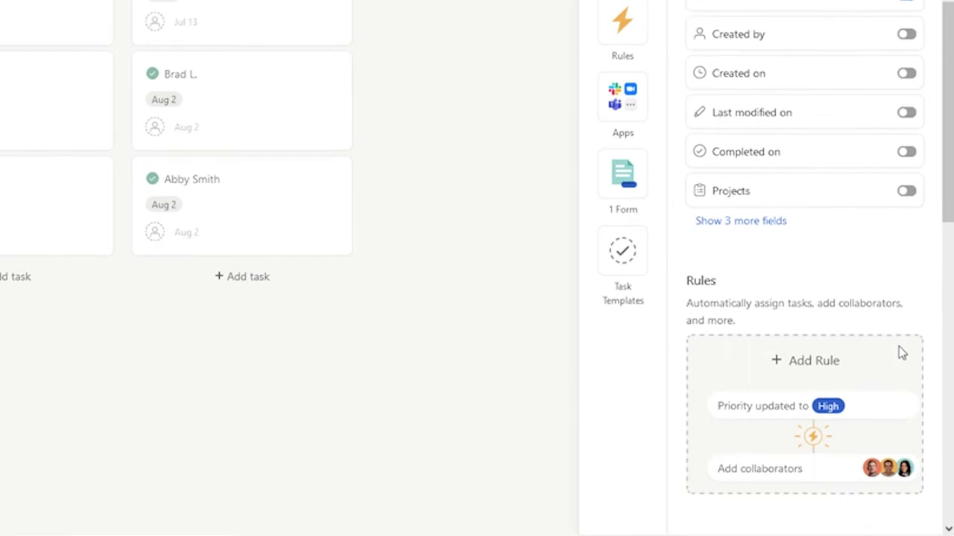
click(861, 275)
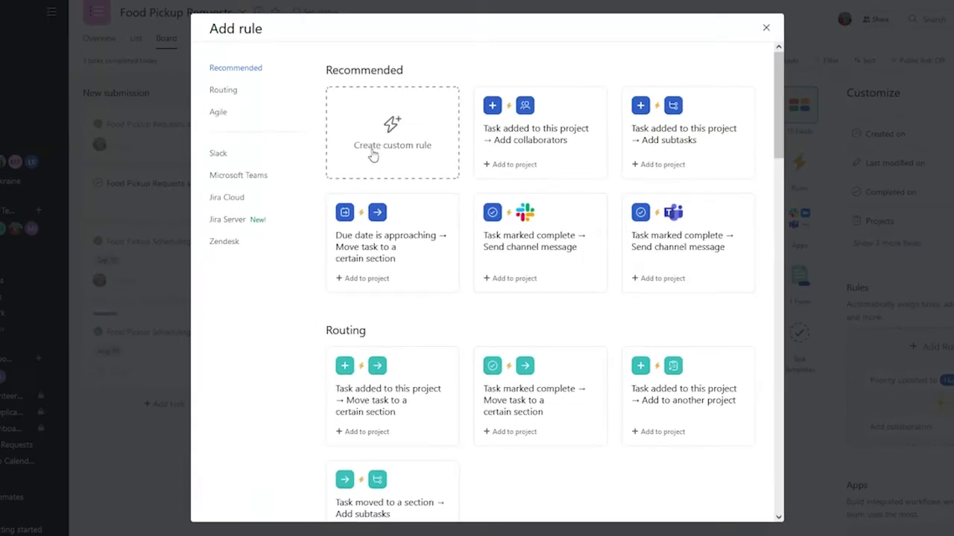
click(374, 153)
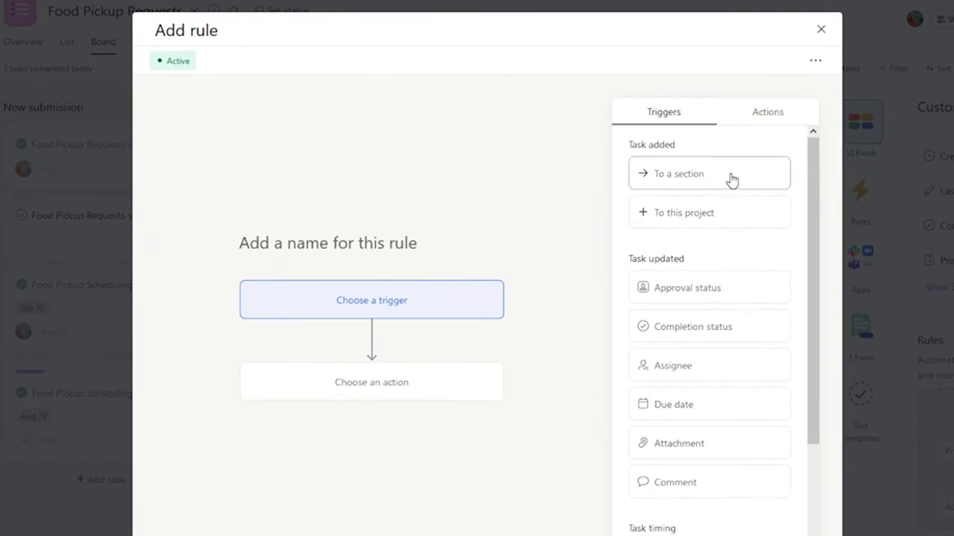
click(732, 180)
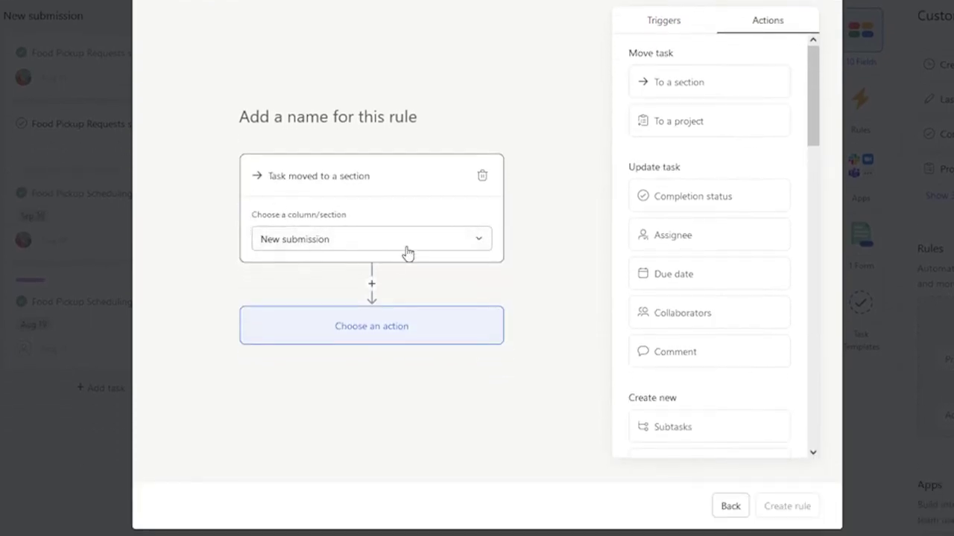
click(405, 335)
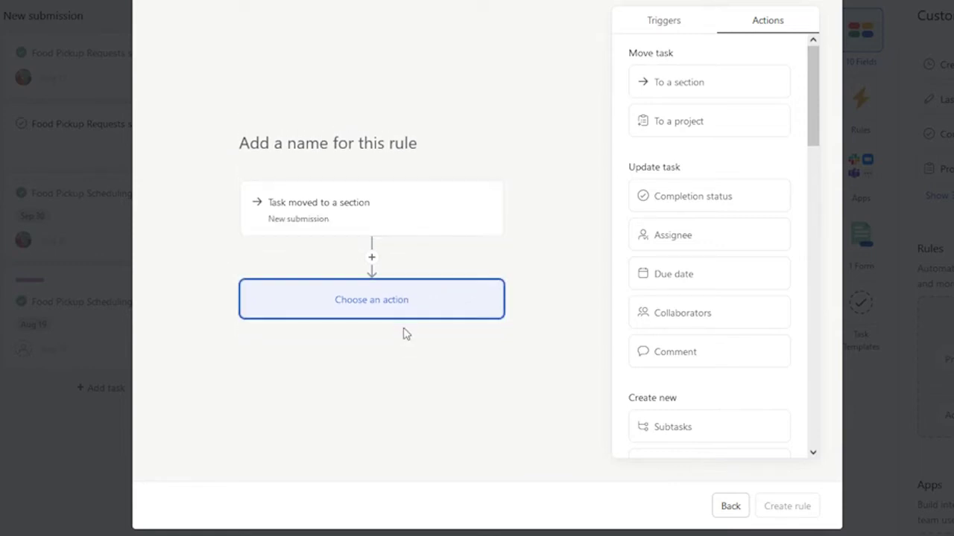
Step: Set the rule's action to assign the task to a chosen teammate and create it
click(694, 244)
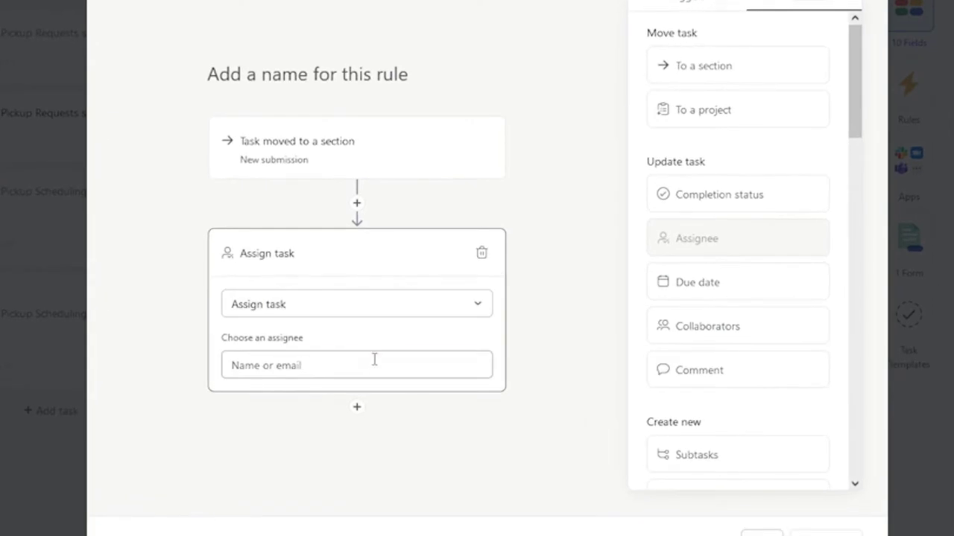
click(383, 350)
click(367, 383)
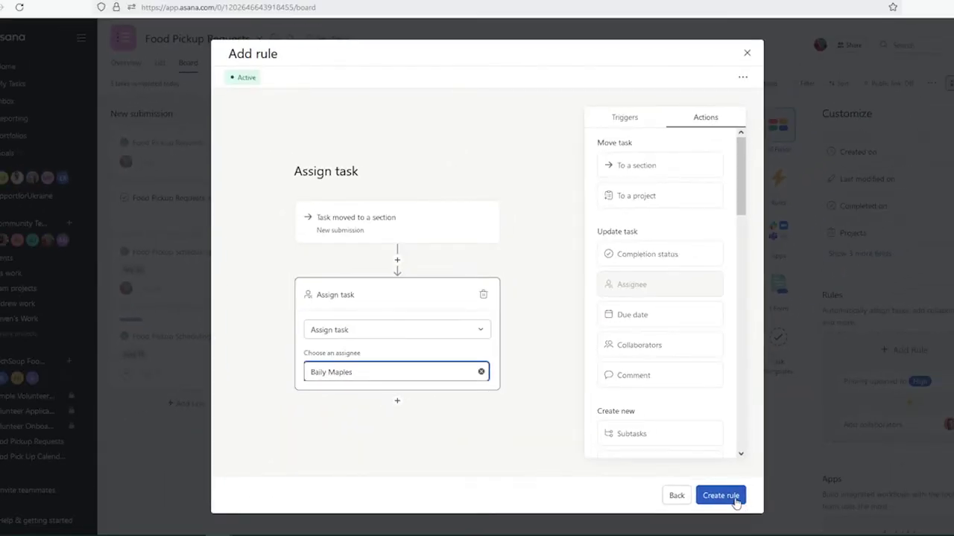
click(720, 495)
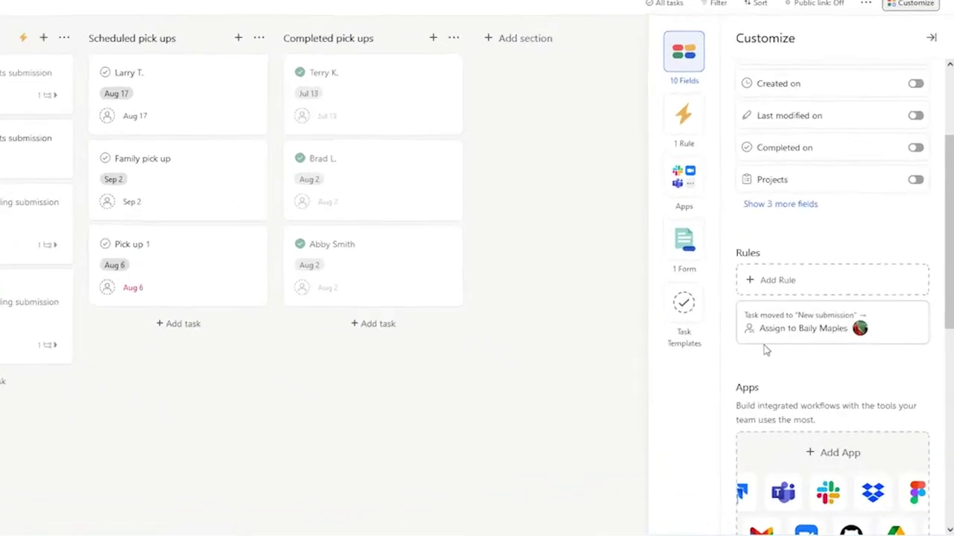
Step: Open the Food Pickup Requests form link from the Forms section of Customize
scroll(893, 361, down, 2)
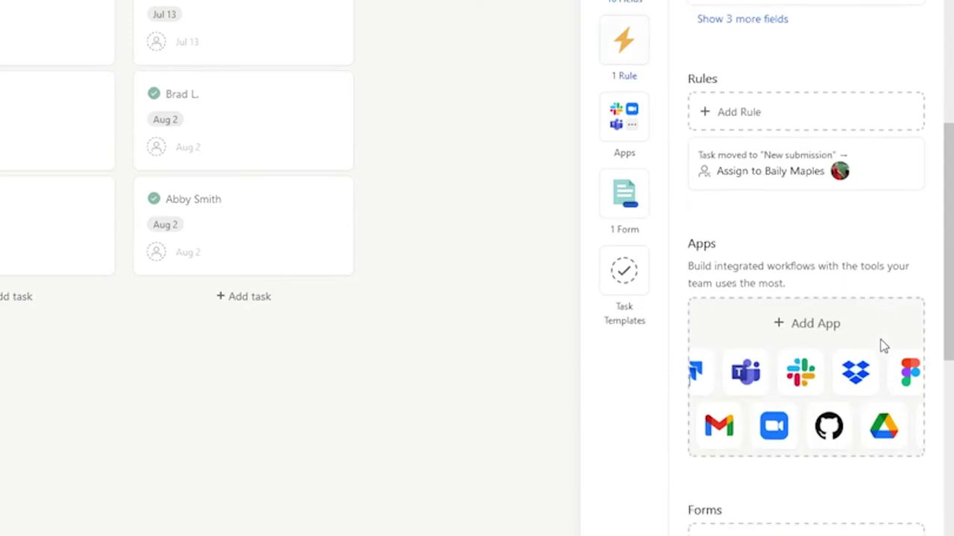
scroll(883, 346, down, 5)
scroll(882, 342, up, 2)
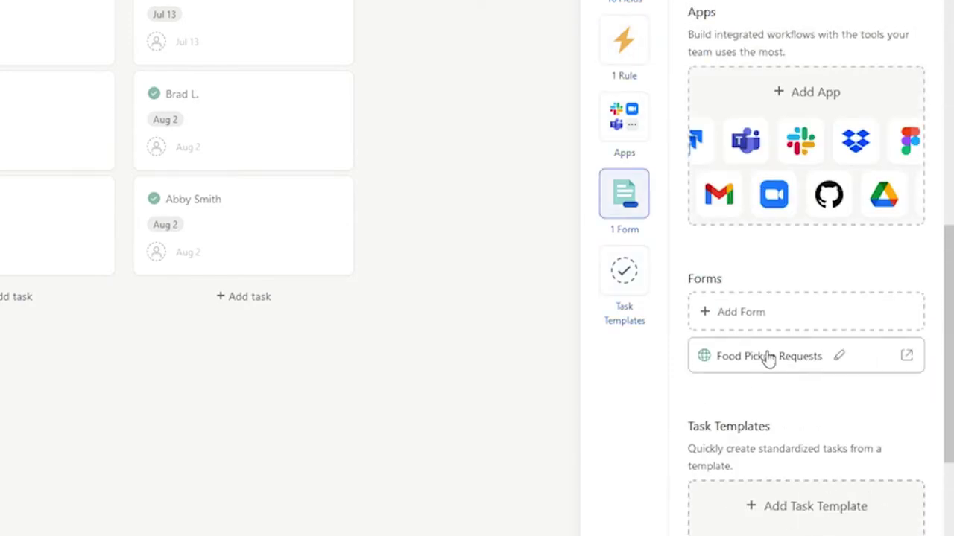
click(769, 357)
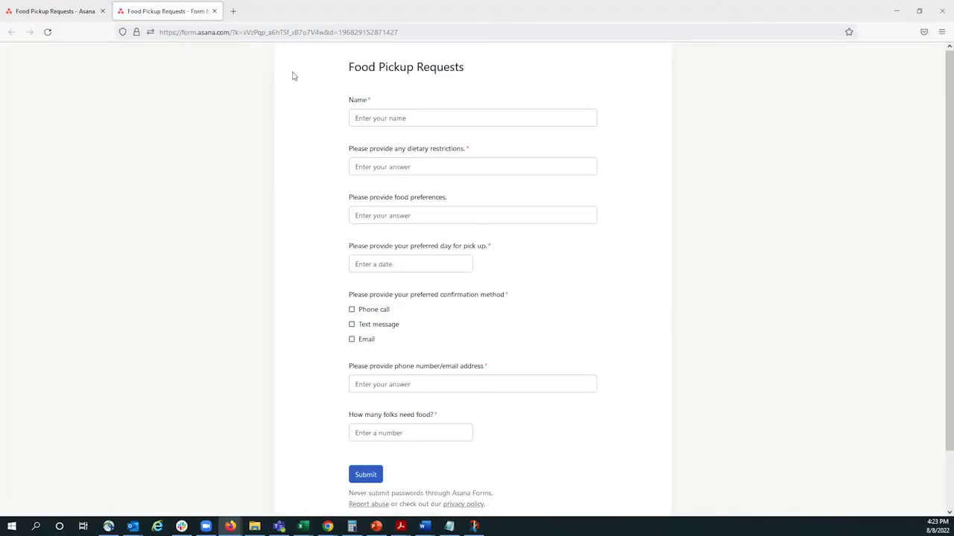
Step: Enter the requester's name, 'No dairy' restrictions and 'N/A' food preferences
click(403, 117)
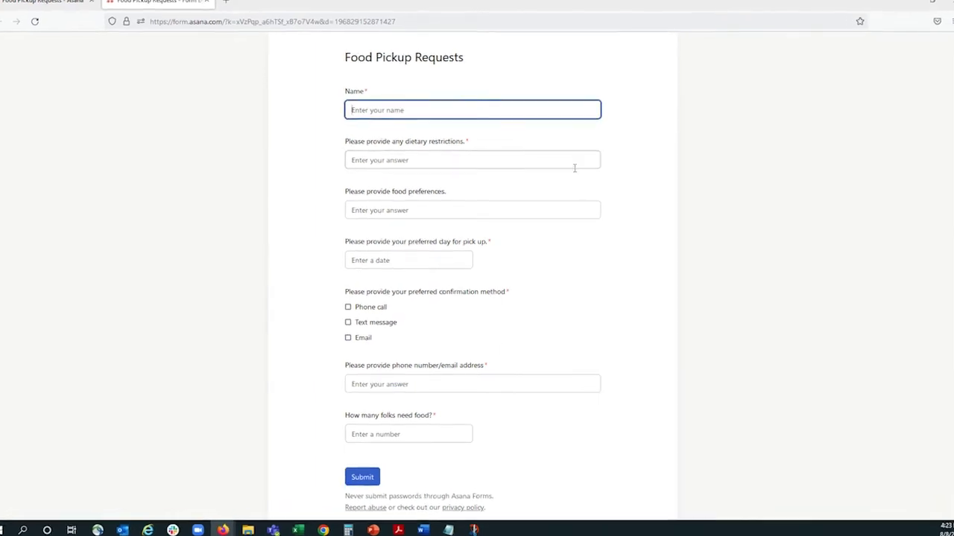
text(Baily)
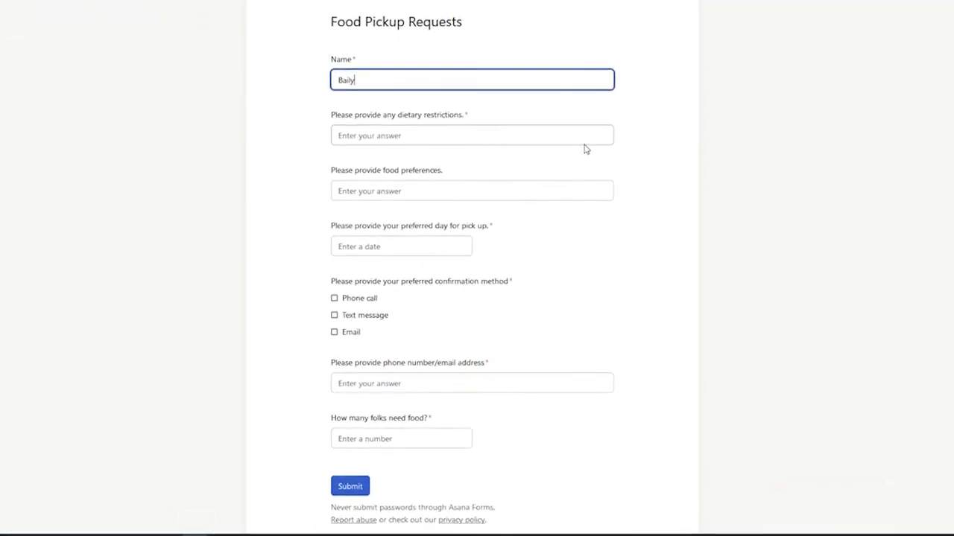
key(Tab)
text(No dai)
key(Tab)
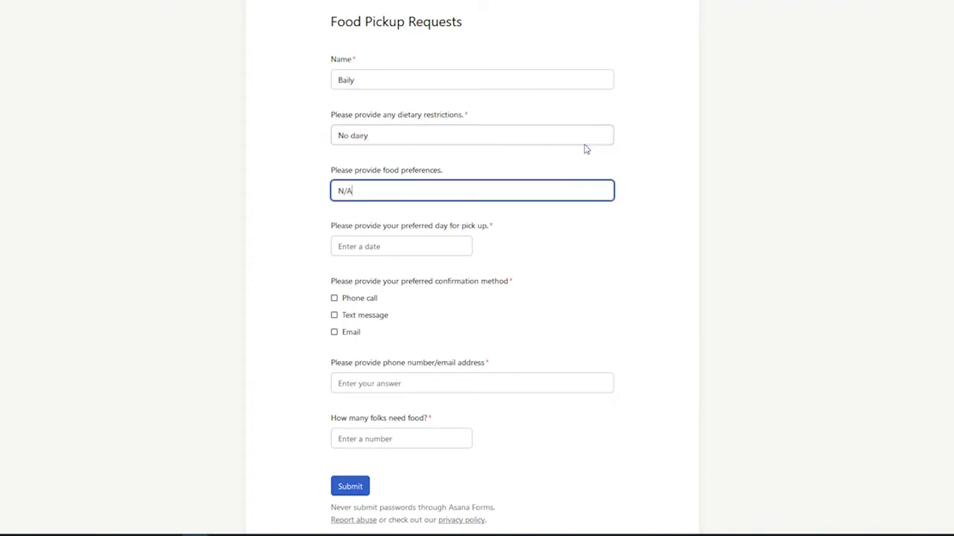
text(N/A)
key(Tab)
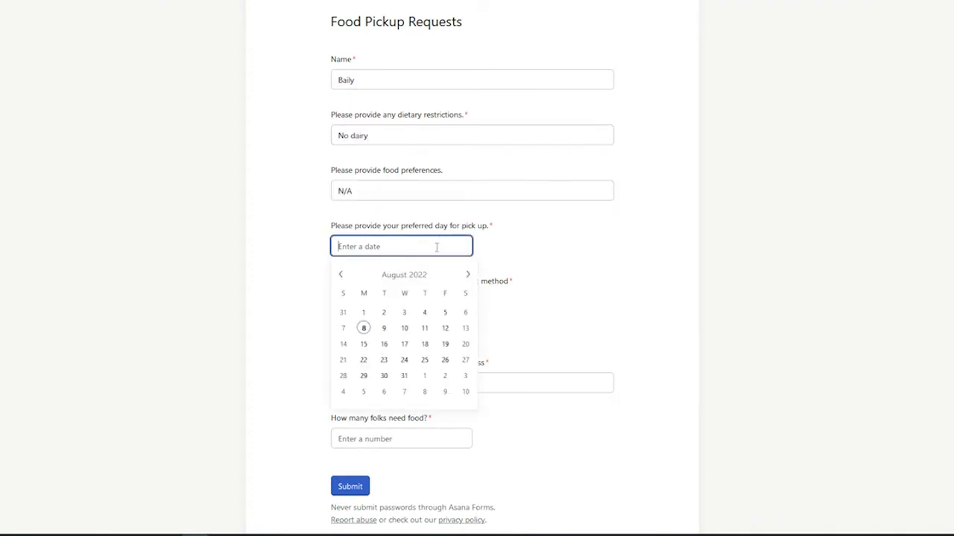
Step: Pick August 15 for pickup, choose Email with the contact's address, and enter 3 people
click(363, 345)
click(333, 332)
click(397, 391)
click(388, 439)
text(3)
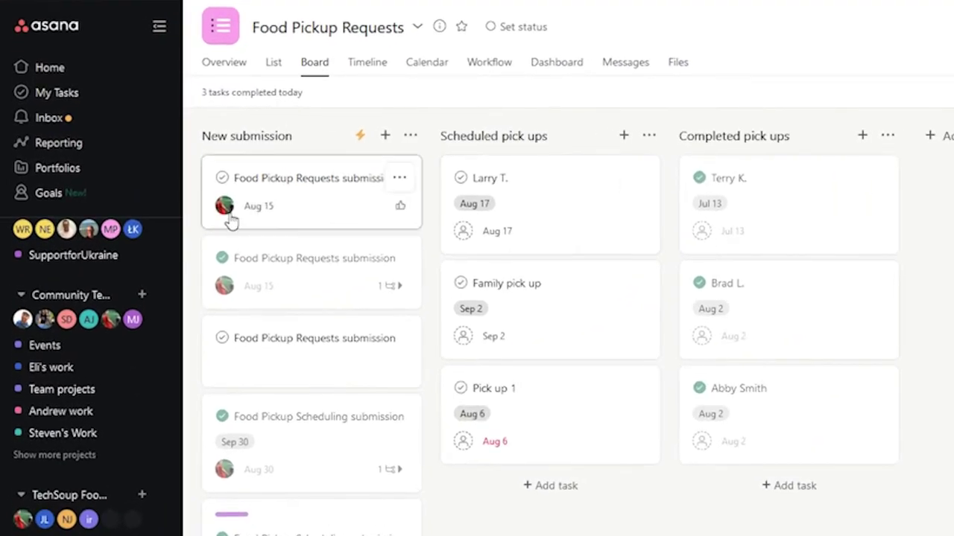
Step: Inspect the new submission, confirm Food Pick Up Calendar is empty, then return to Food Pickup Requests
click(290, 212)
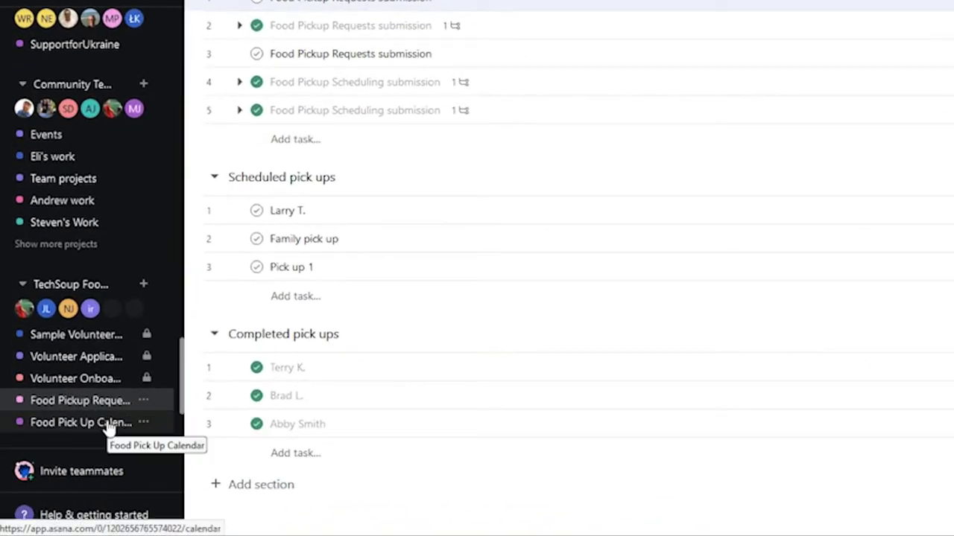
click(108, 423)
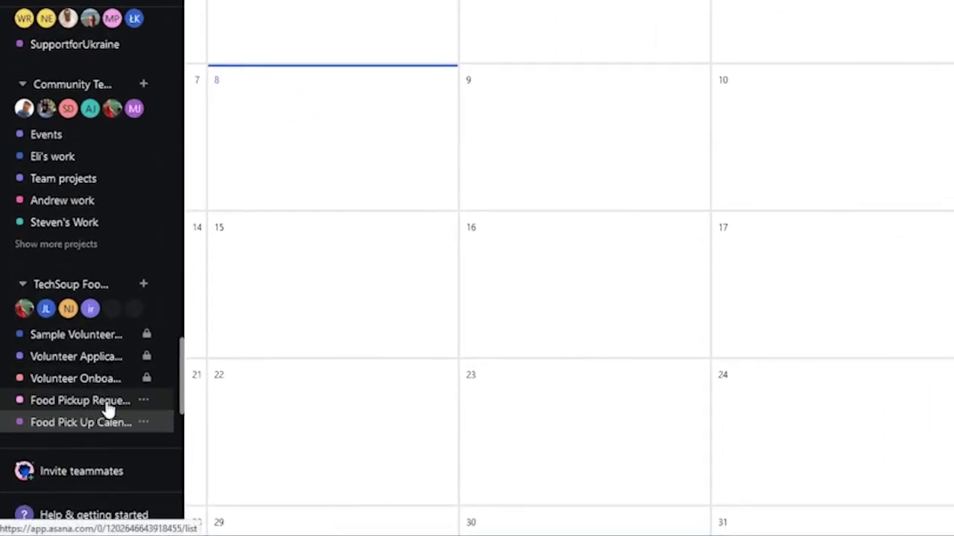
click(108, 409)
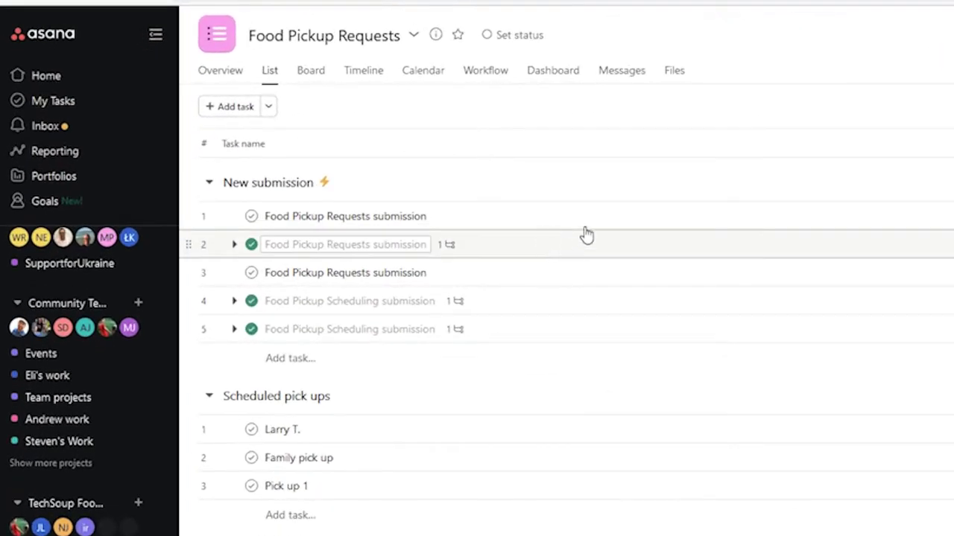
Step: Add the new submission task to the Food Pick Up Calendar project from its details pane
click(603, 216)
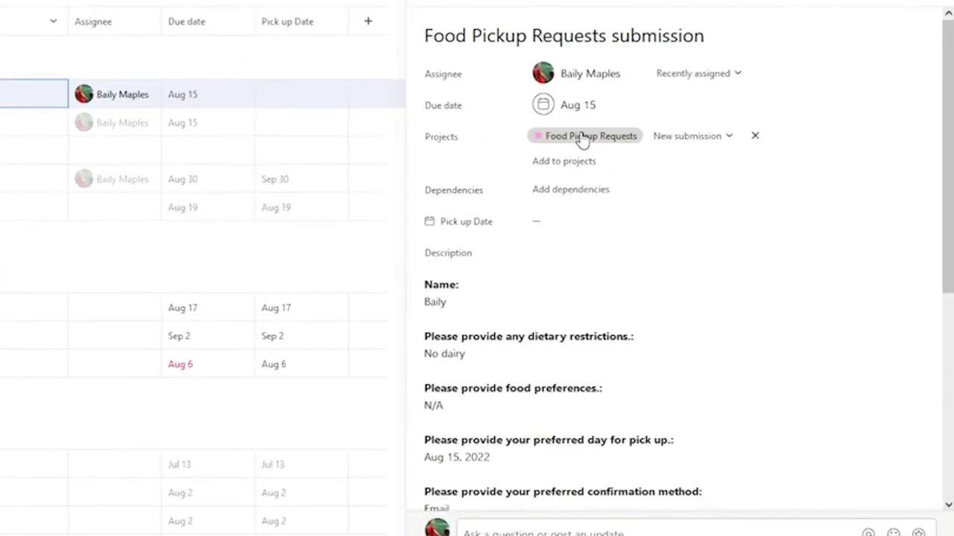
click(582, 162)
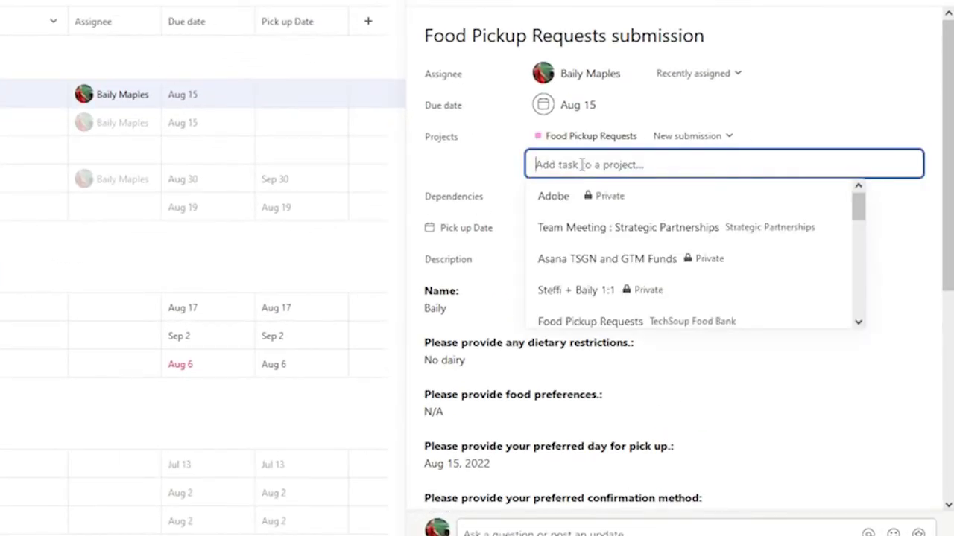
text(Foo)
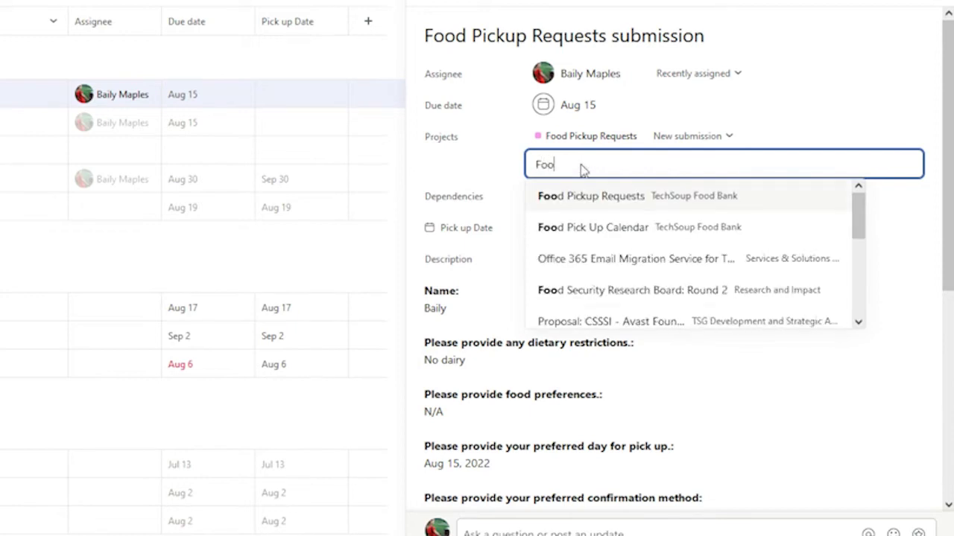
click(669, 238)
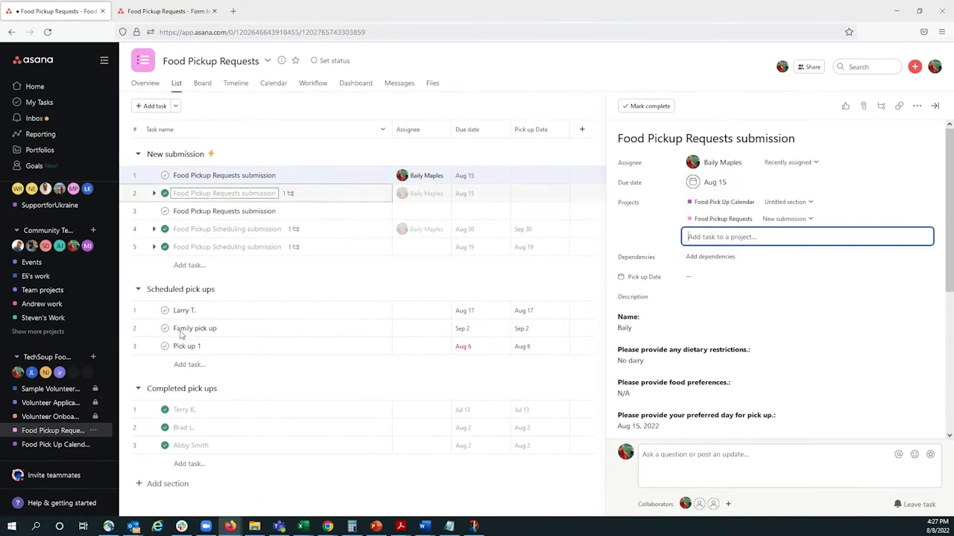
Step: Open the August 15 pickup submission in the Food Pick Up Calendar and review its description
click(74, 445)
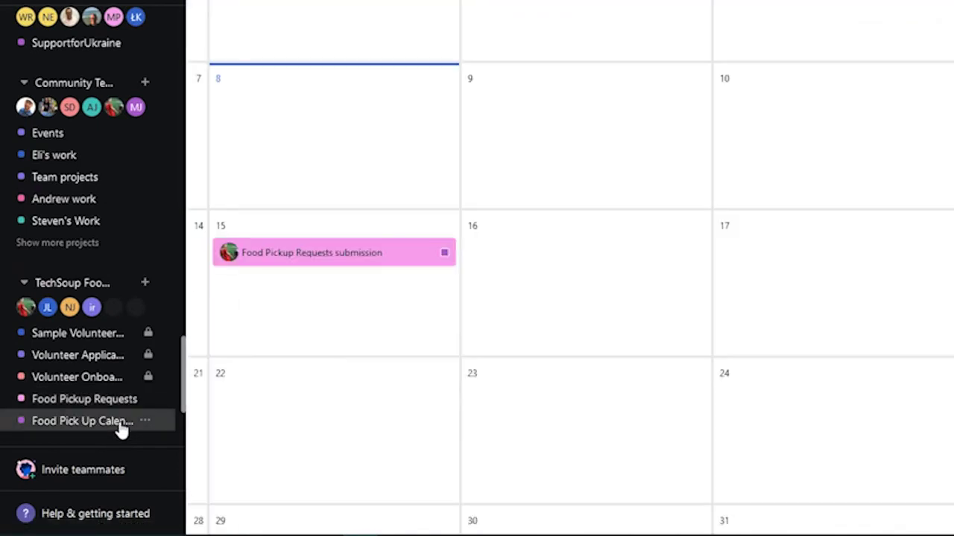
click(402, 261)
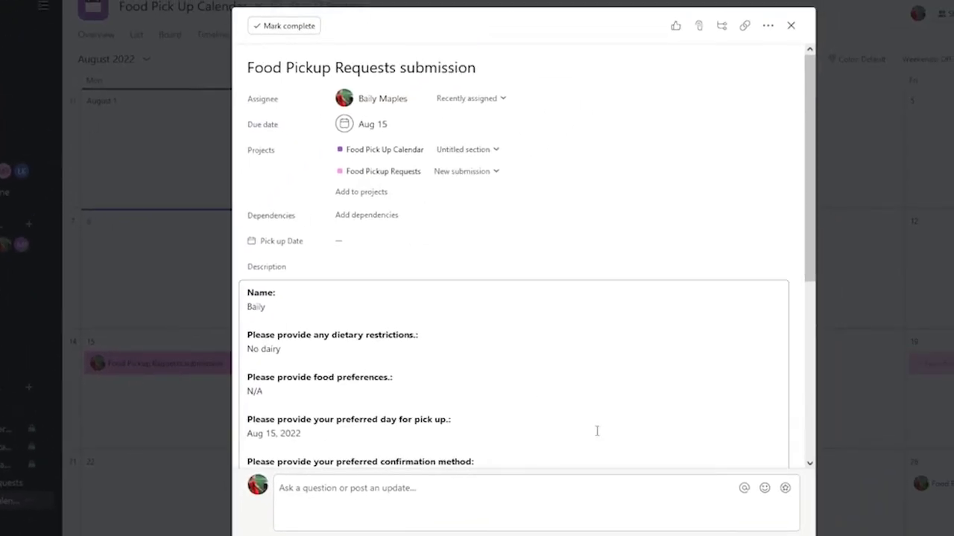
scroll(599, 426, down, 5)
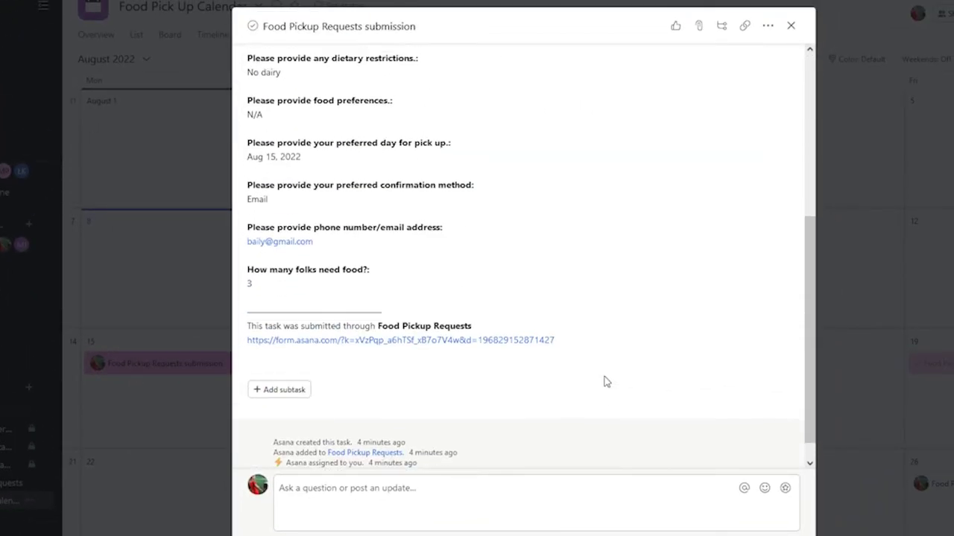
scroll(607, 381, up, 2)
scroll(608, 216, up, 2)
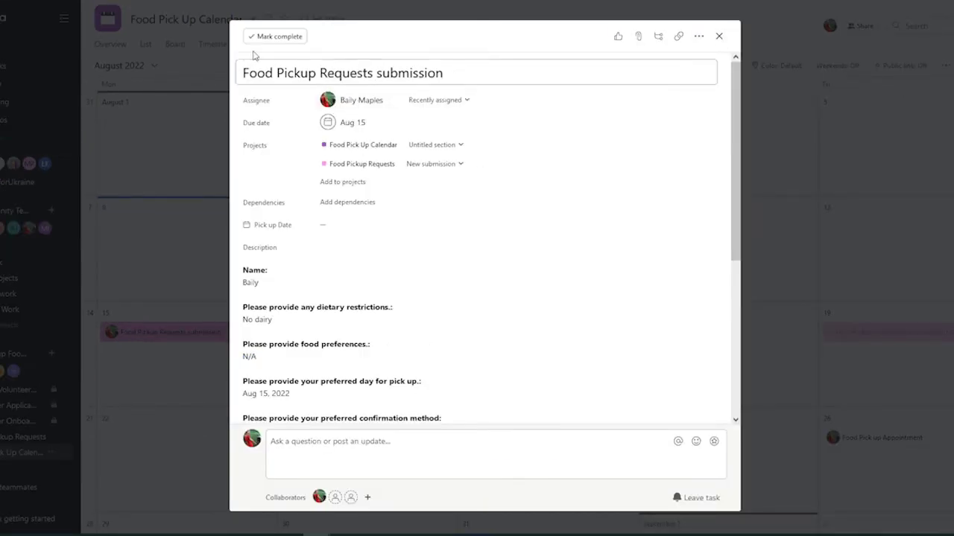
scroll(462, 312, down, 3)
scroll(431, 372, down, 1)
scroll(431, 372, up, 5)
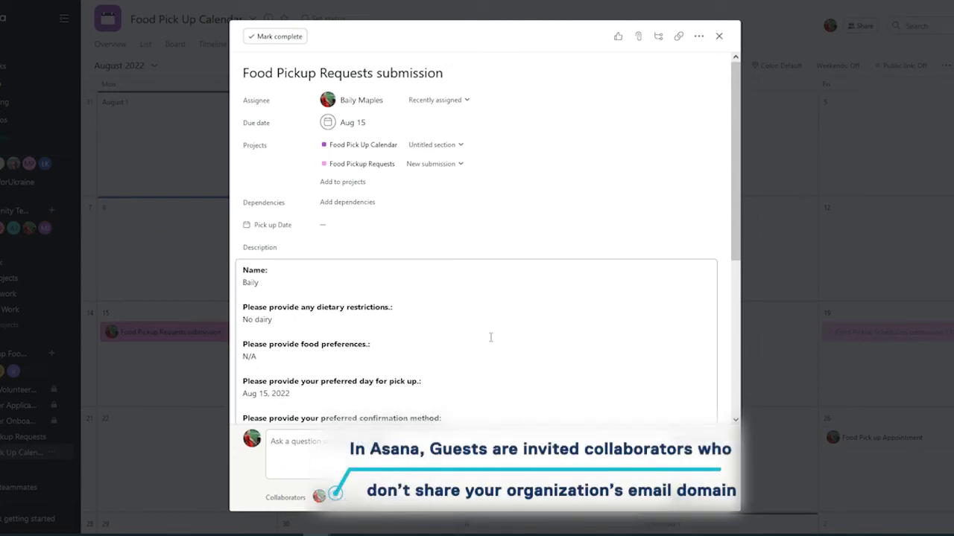
scroll(492, 335, down, 3)
Step: Delete the phone/email line and the confirmation-method line from the description
drag(307, 343, 242, 327)
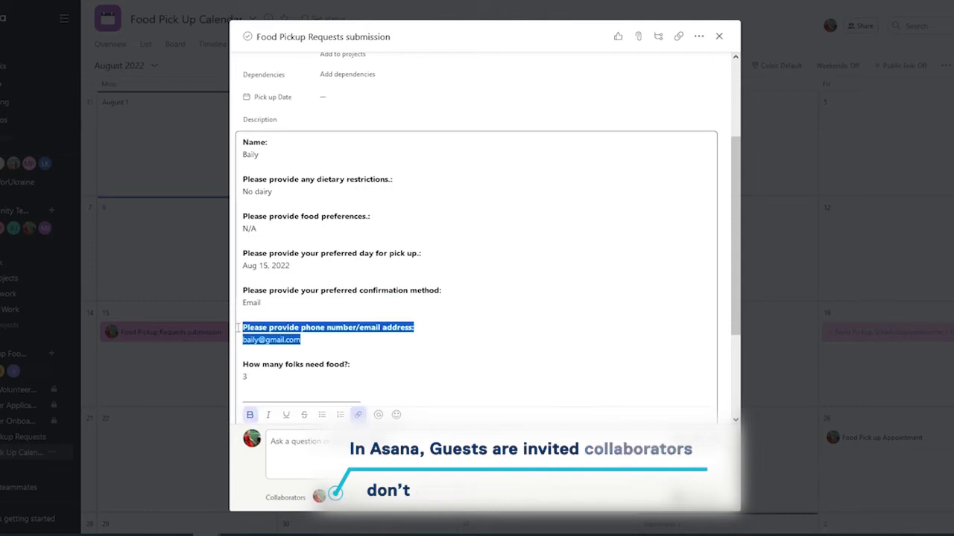
key(BackSpace)
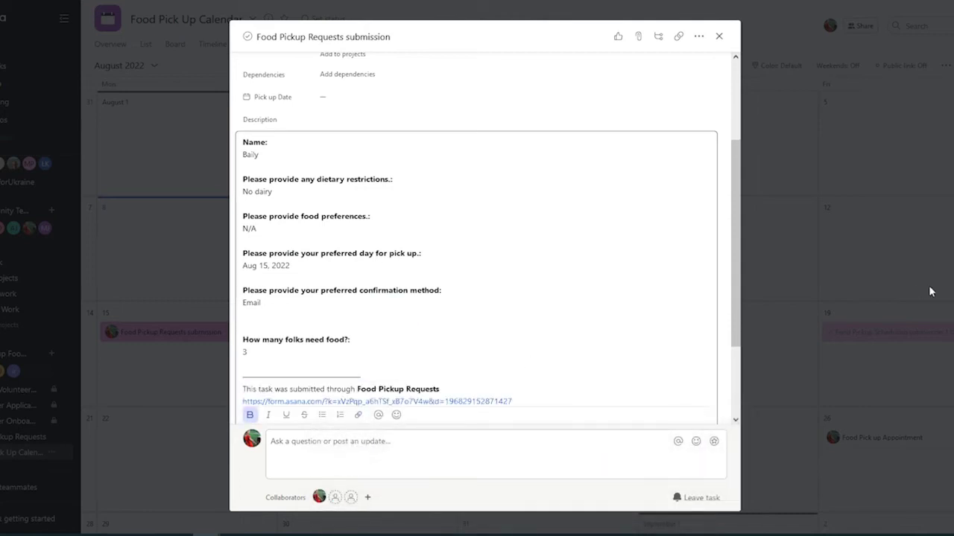
key(BackSpace)
shift+click(233, 293)
key(BackSpace)
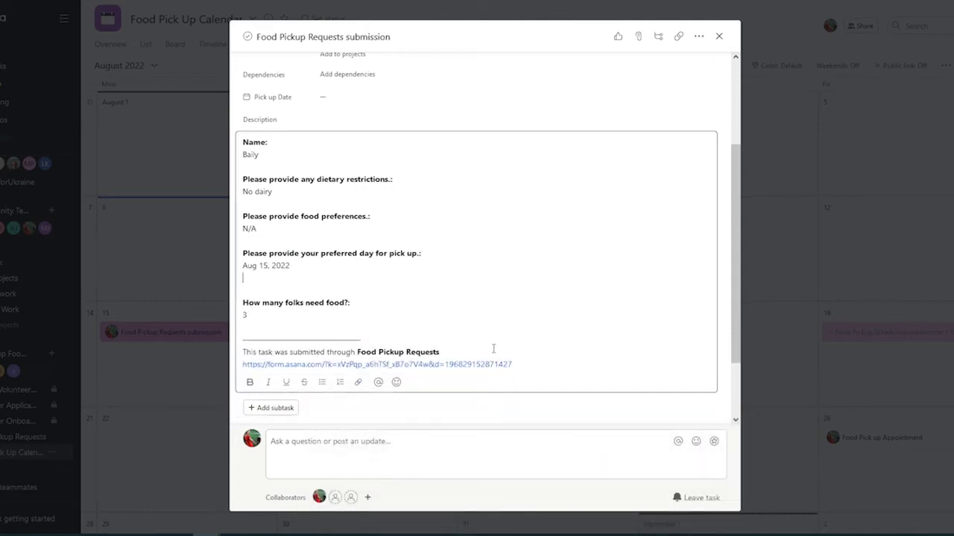
scroll(492, 348, up, 3)
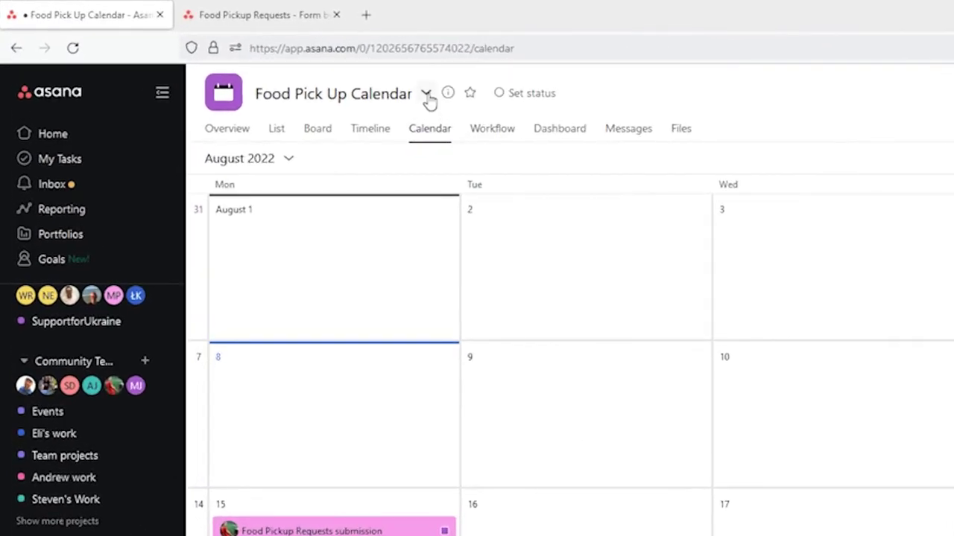
Step: Choose Export/Print > Sync to calendar from the project menu to get the feed link
click(426, 97)
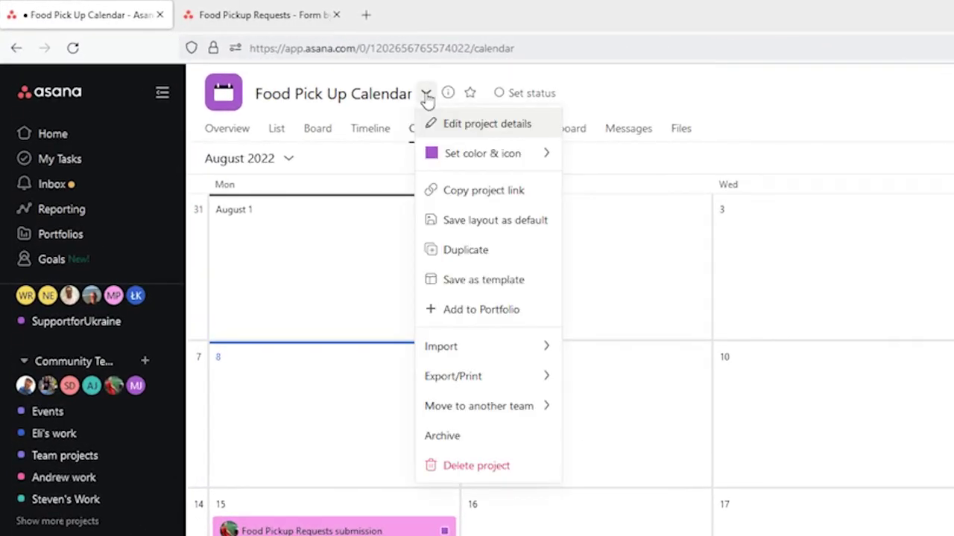
mouse_move(487, 372)
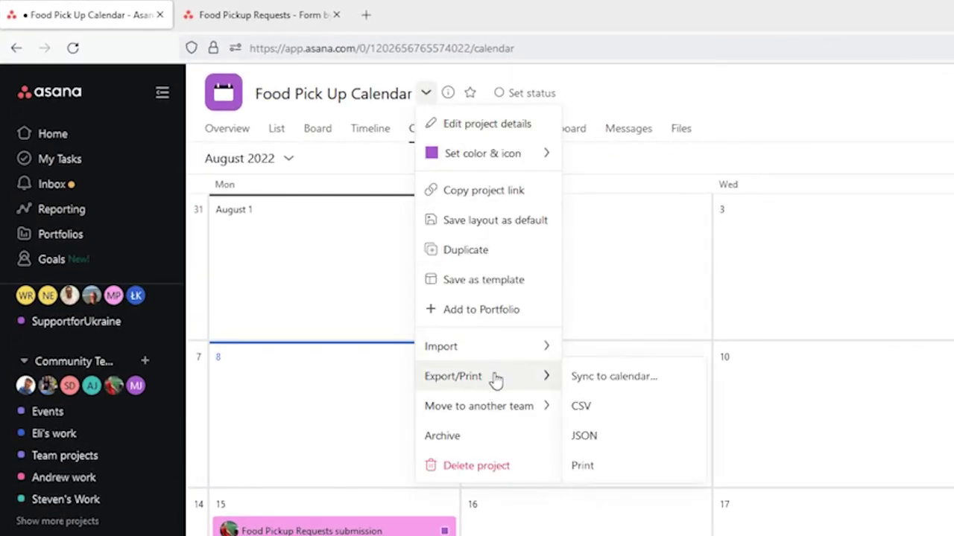
click(642, 380)
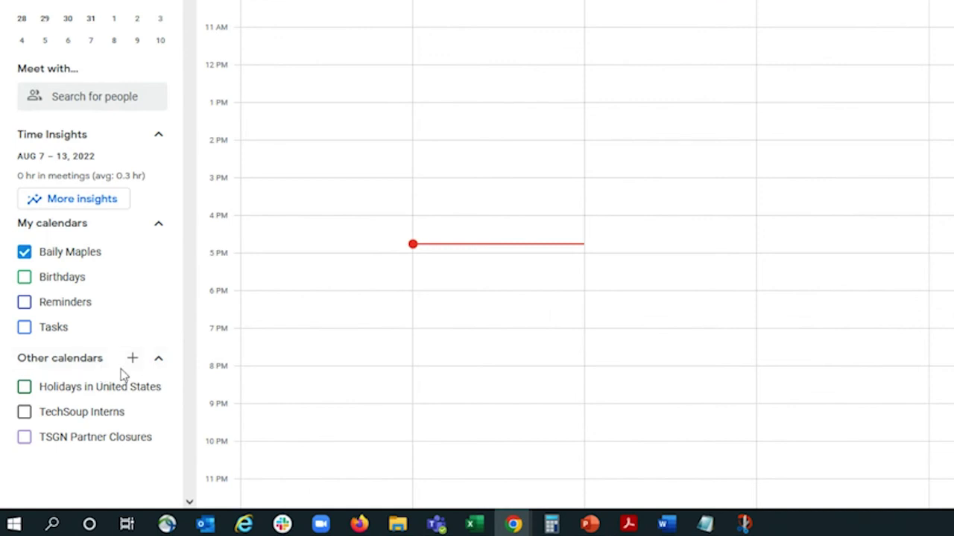
Step: Add the pasted Asana iCal link as a new calendar via Other calendars > From URL
click(132, 359)
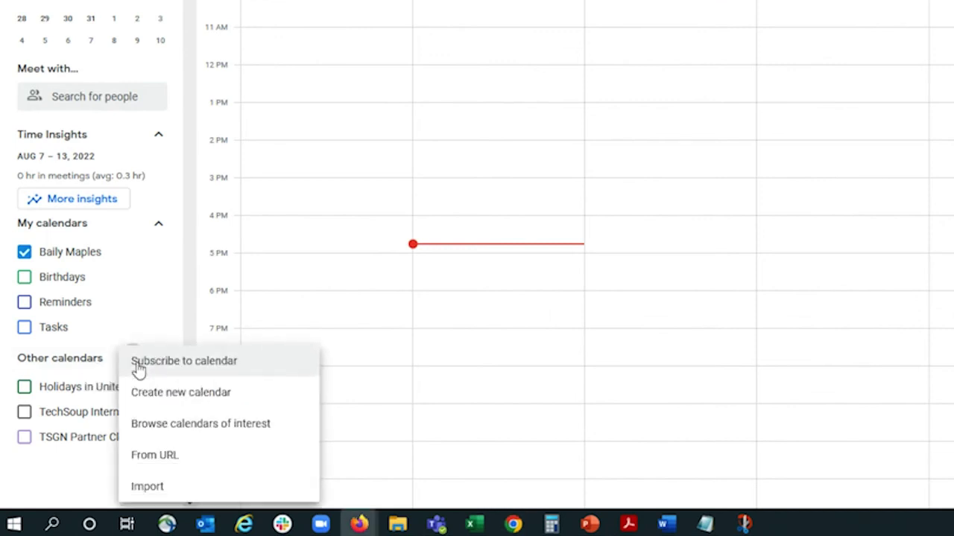
click(283, 463)
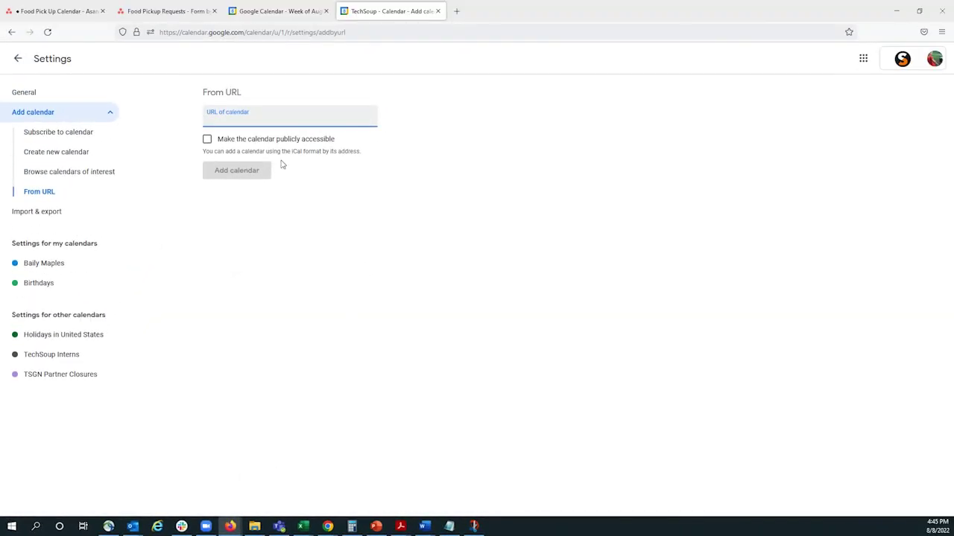
key(ctrl+v)
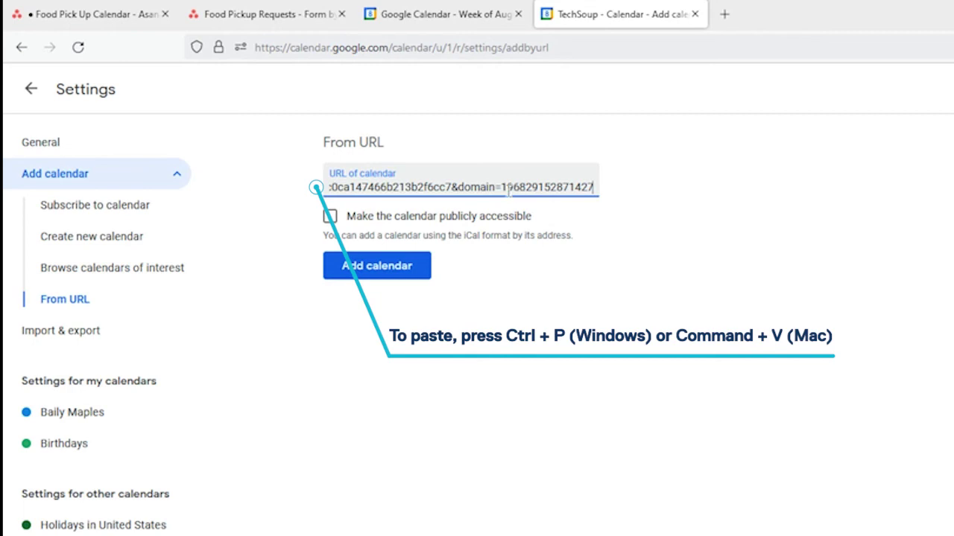
click(388, 271)
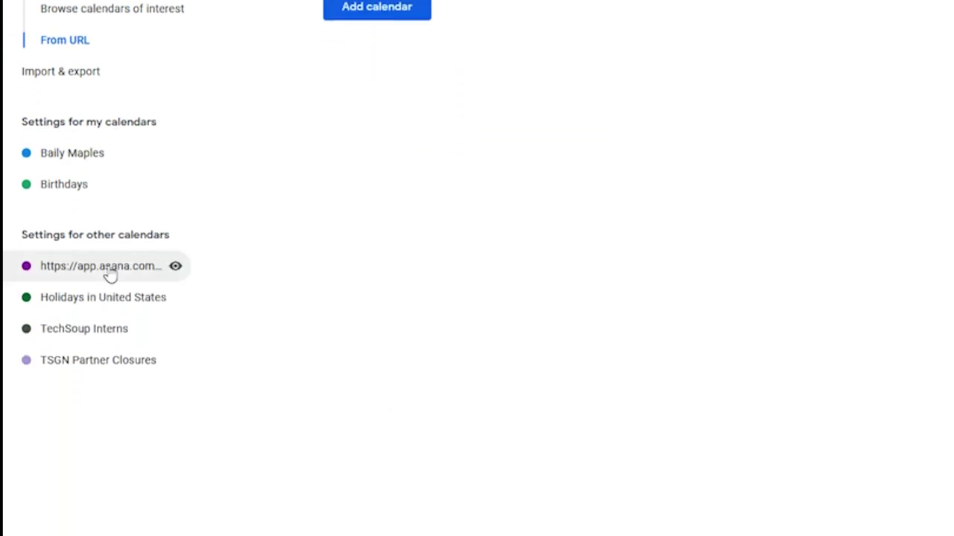
Step: Change the Asana calendar's name to 'Food Pick Up' in its settings, then return
click(111, 276)
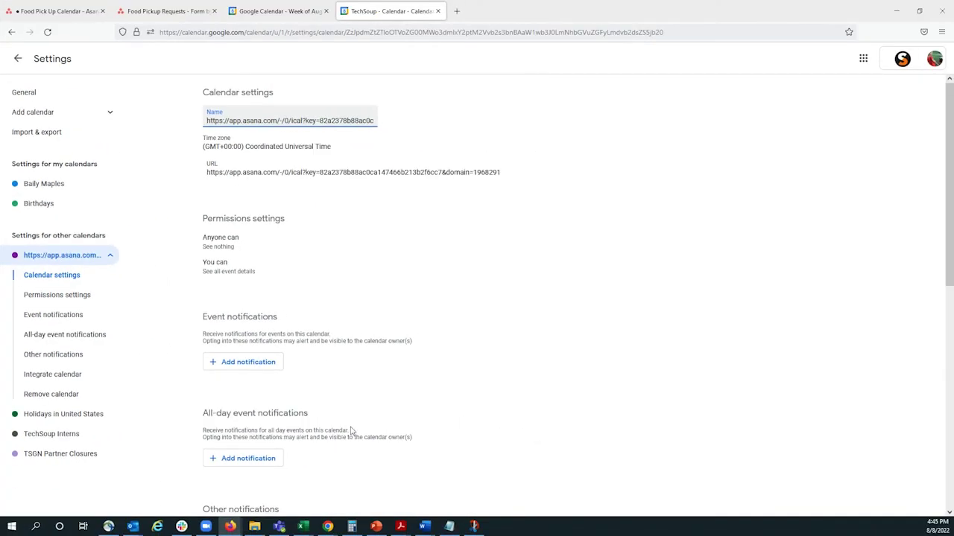
click(17, 59)
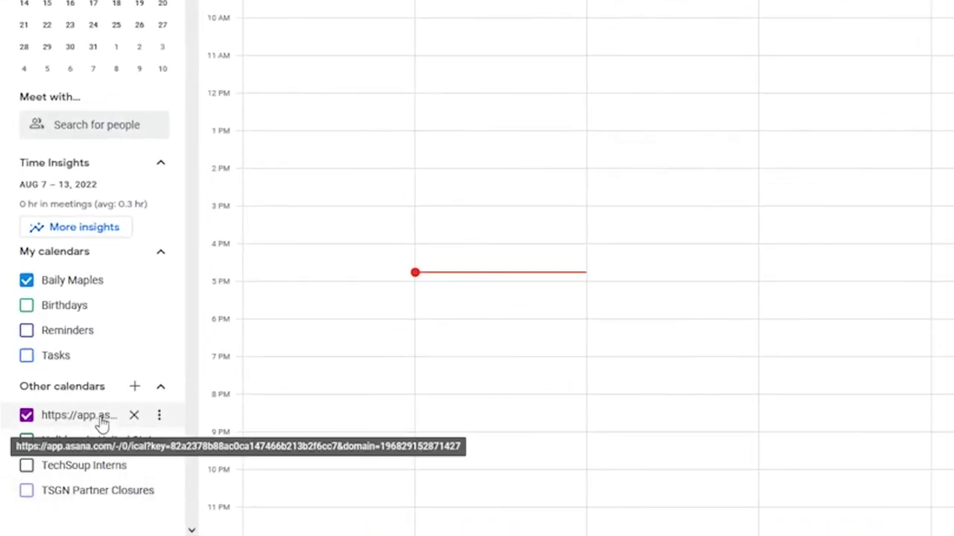
click(159, 416)
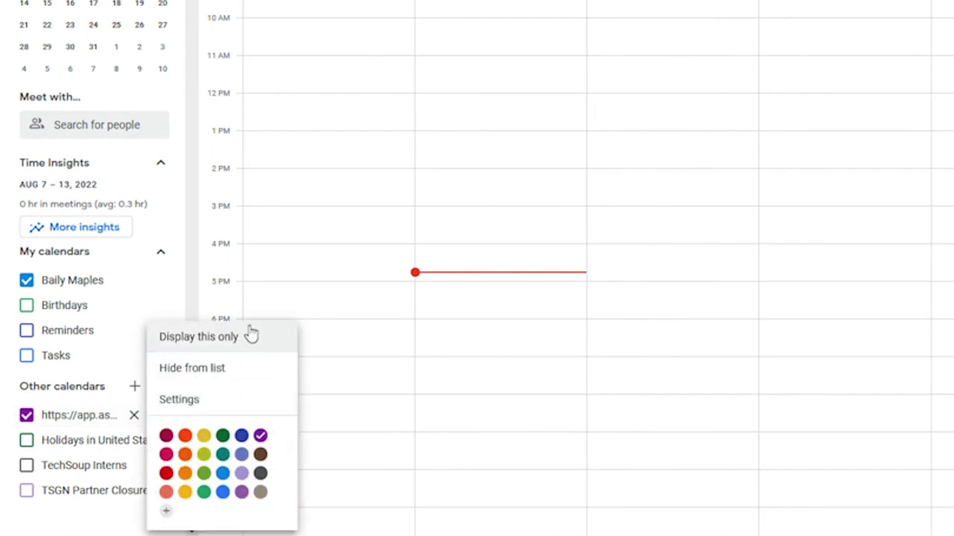
click(234, 403)
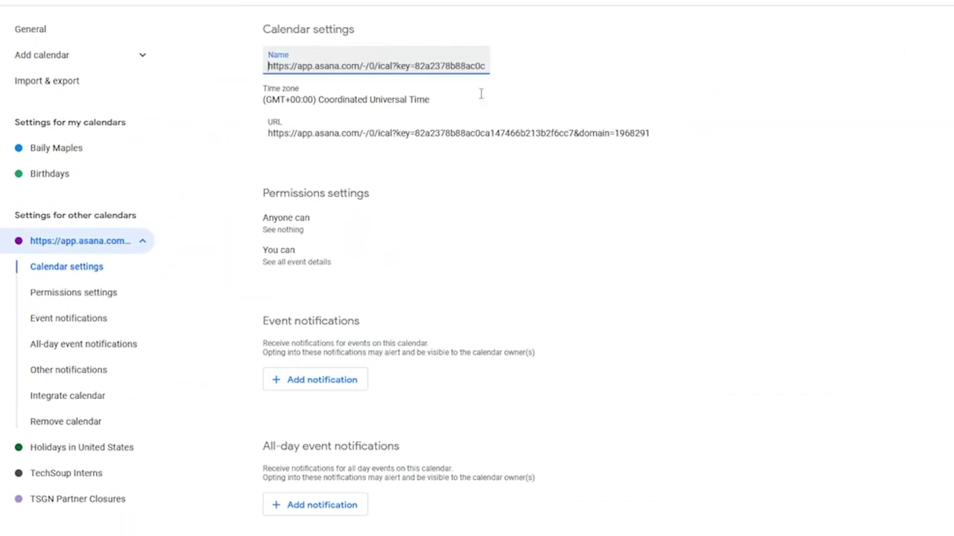
triple_click(457, 63)
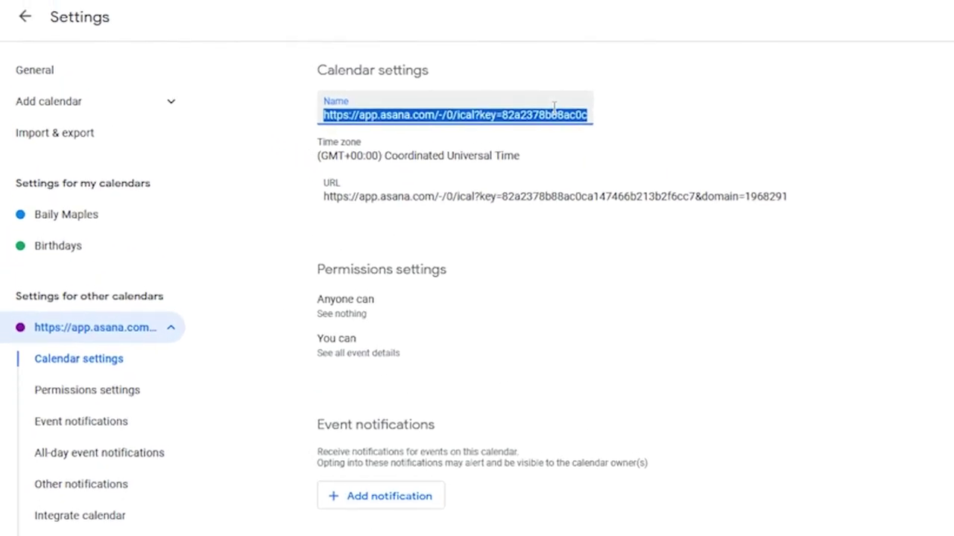
text(Food Pick U)
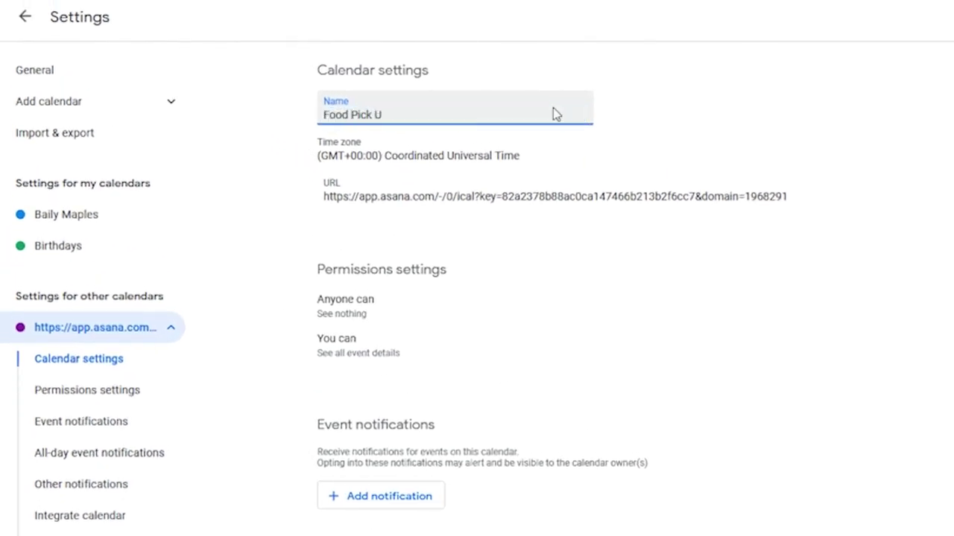
text(p)
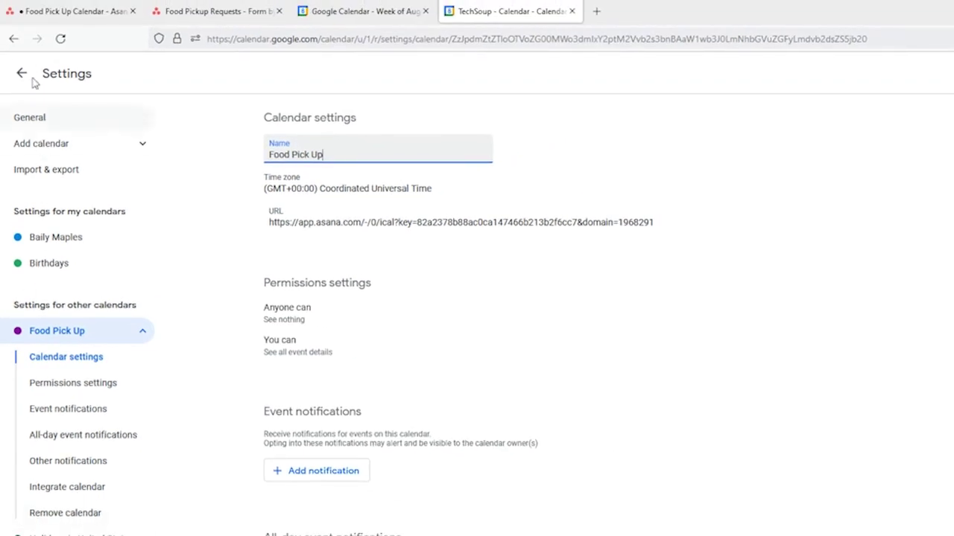
click(21, 73)
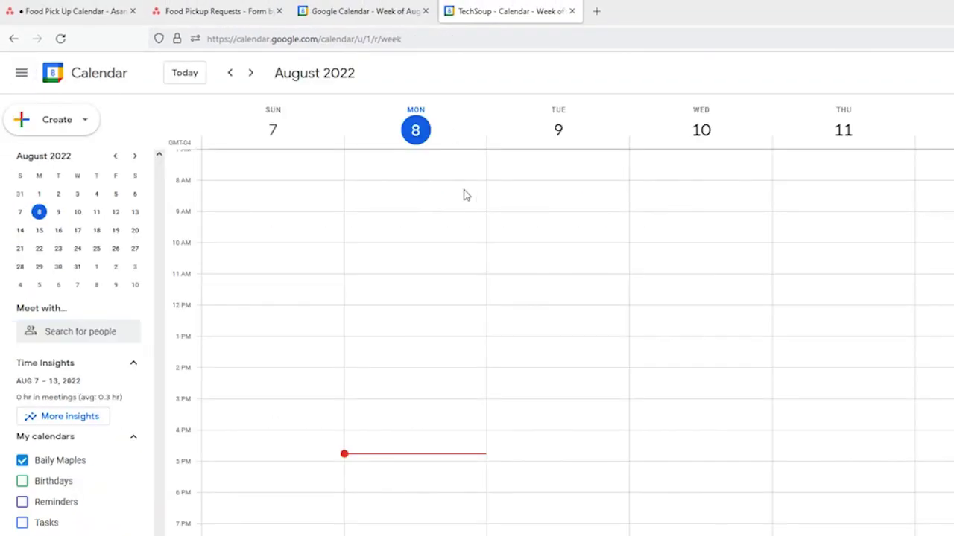
Step: Go to the August 14–20 week and open the Monday 15 Food Pickup Requests event
click(252, 74)
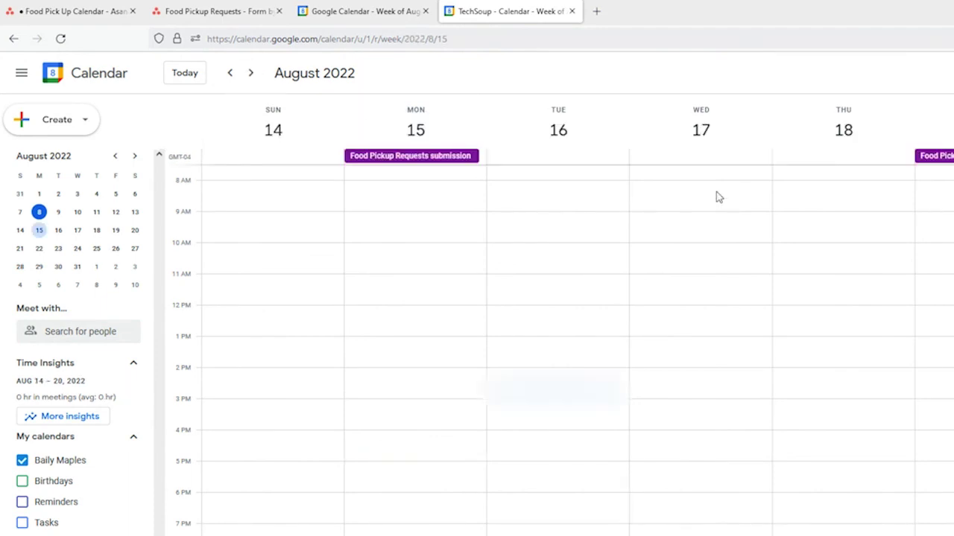
click(422, 163)
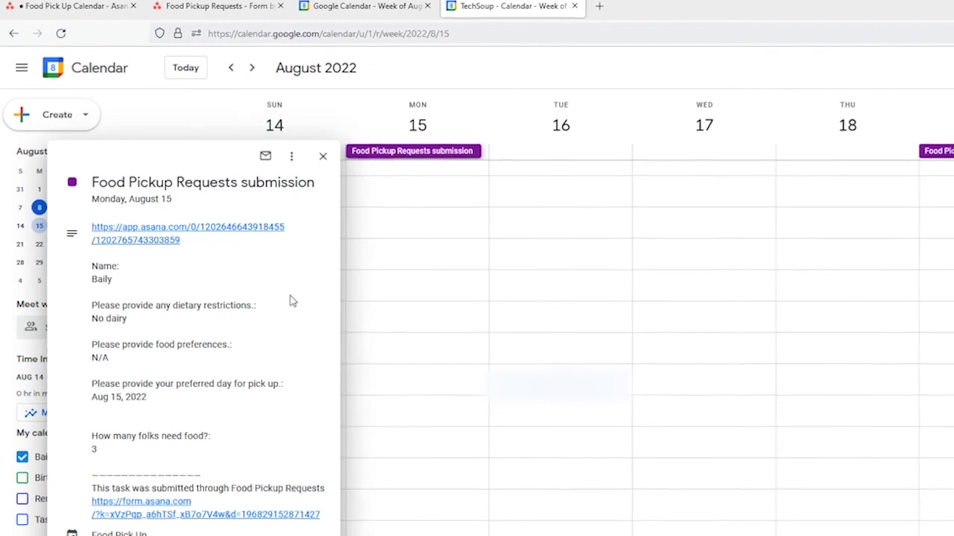